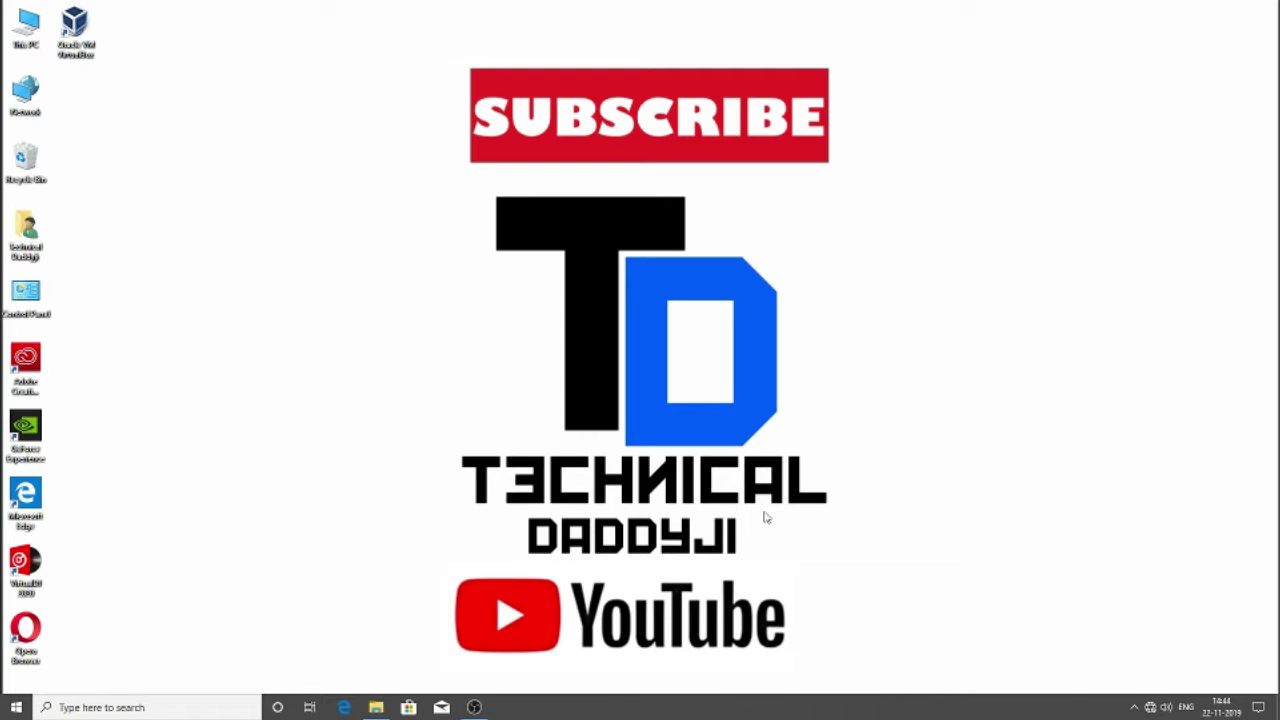
Switch to File Explorer and look over the game data folder, installer and APK files in the freefire folder.
click(376, 707)
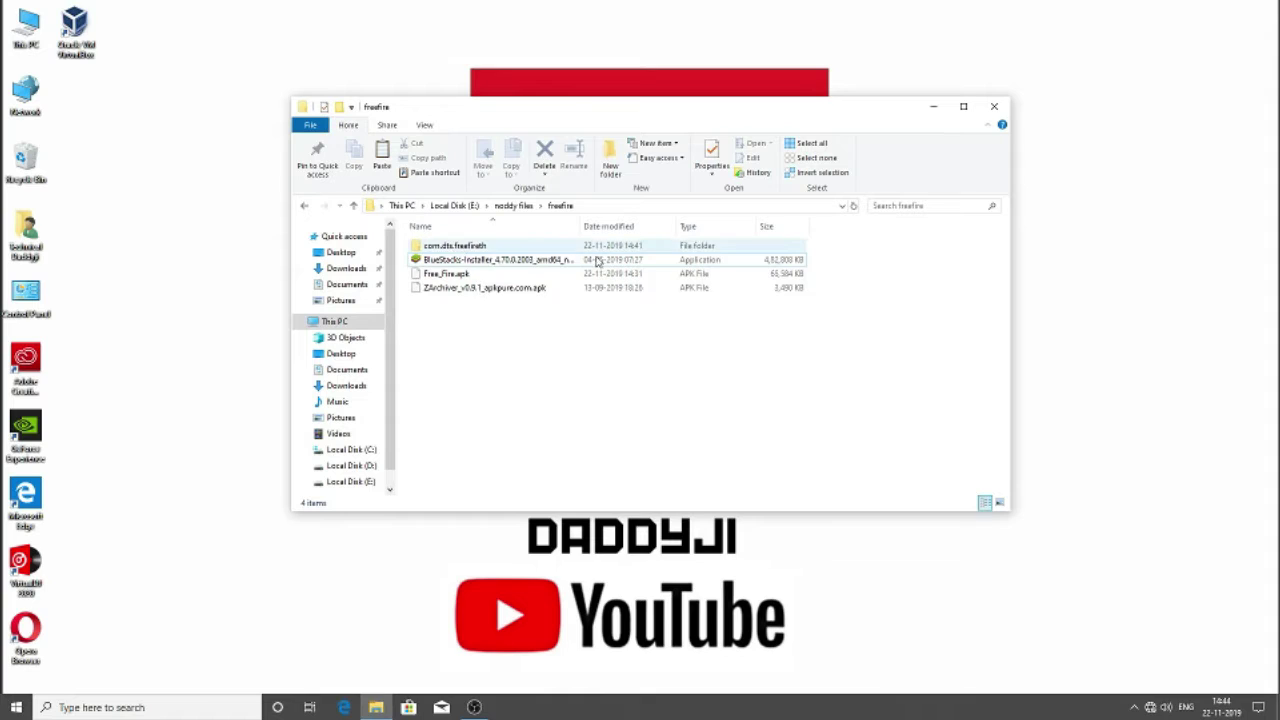
click(468, 247)
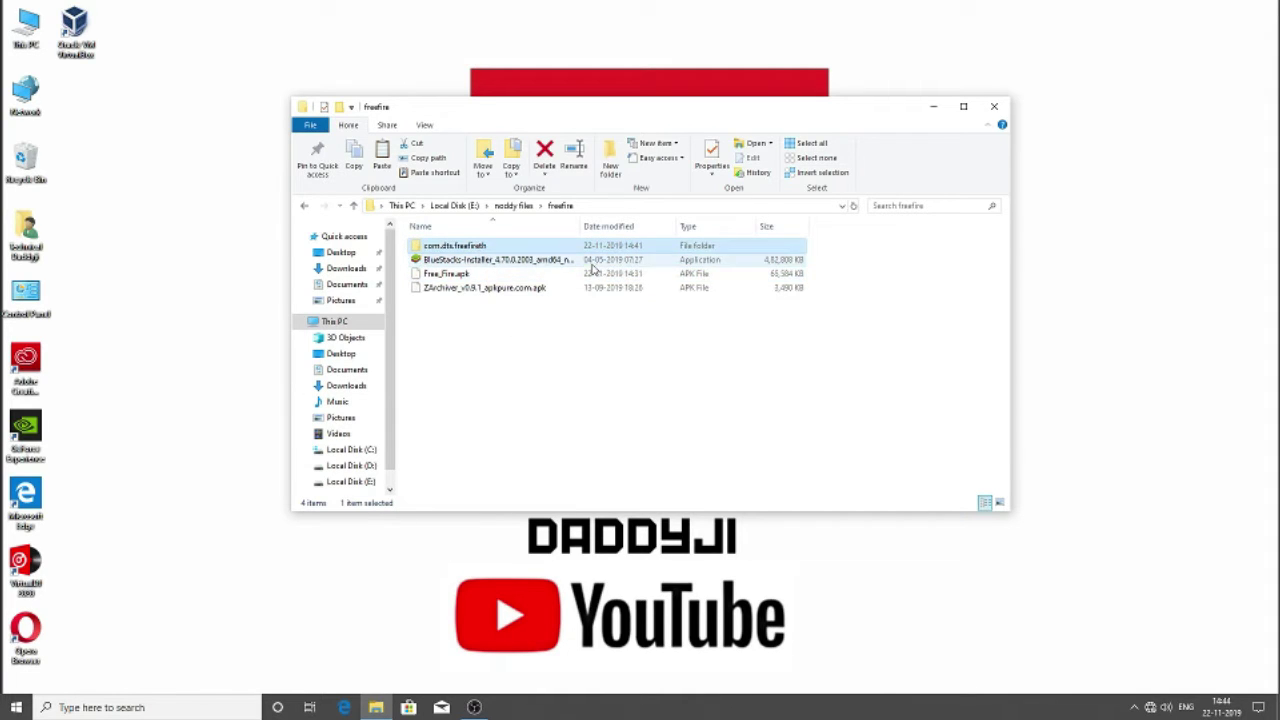
click(685, 273)
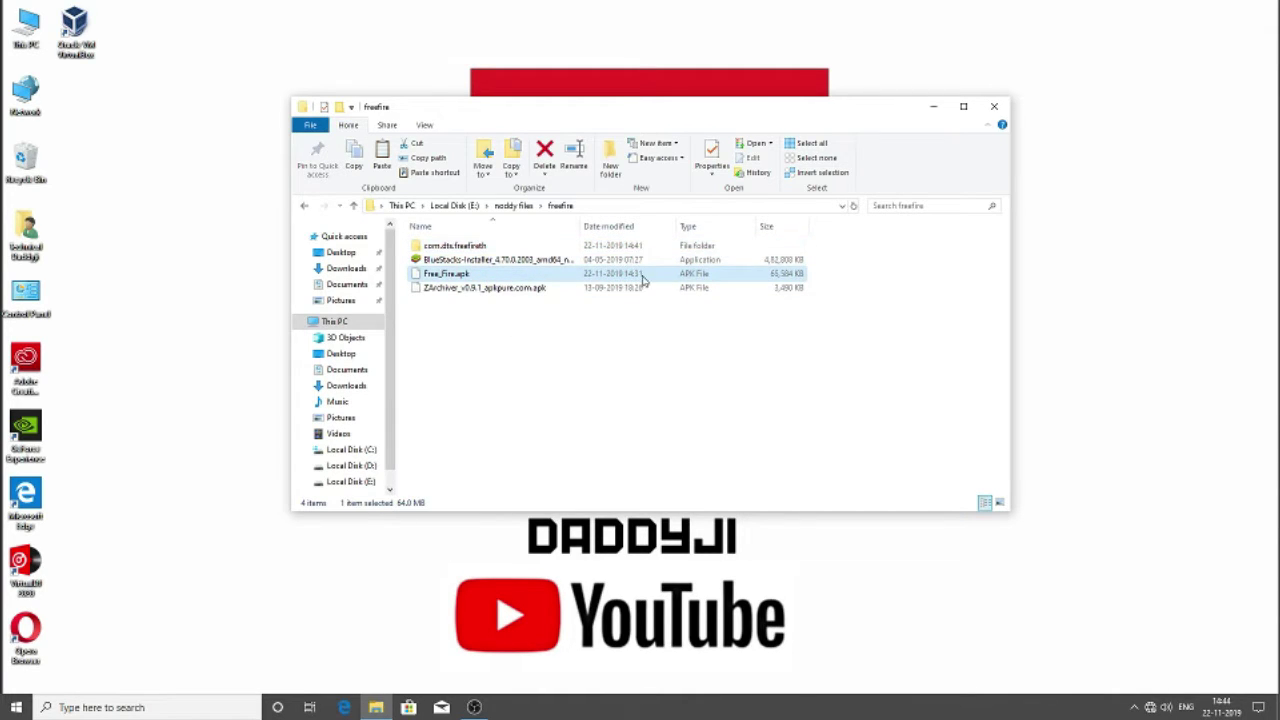
click(540, 310)
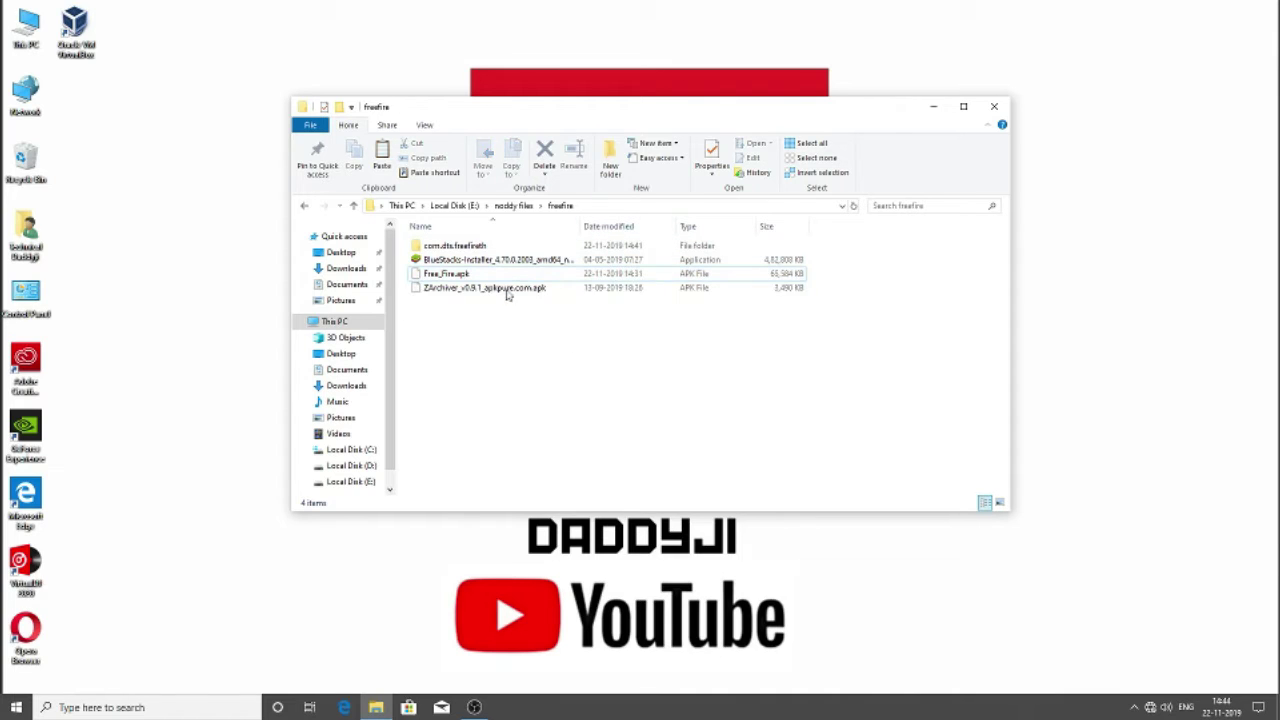
click(492, 289)
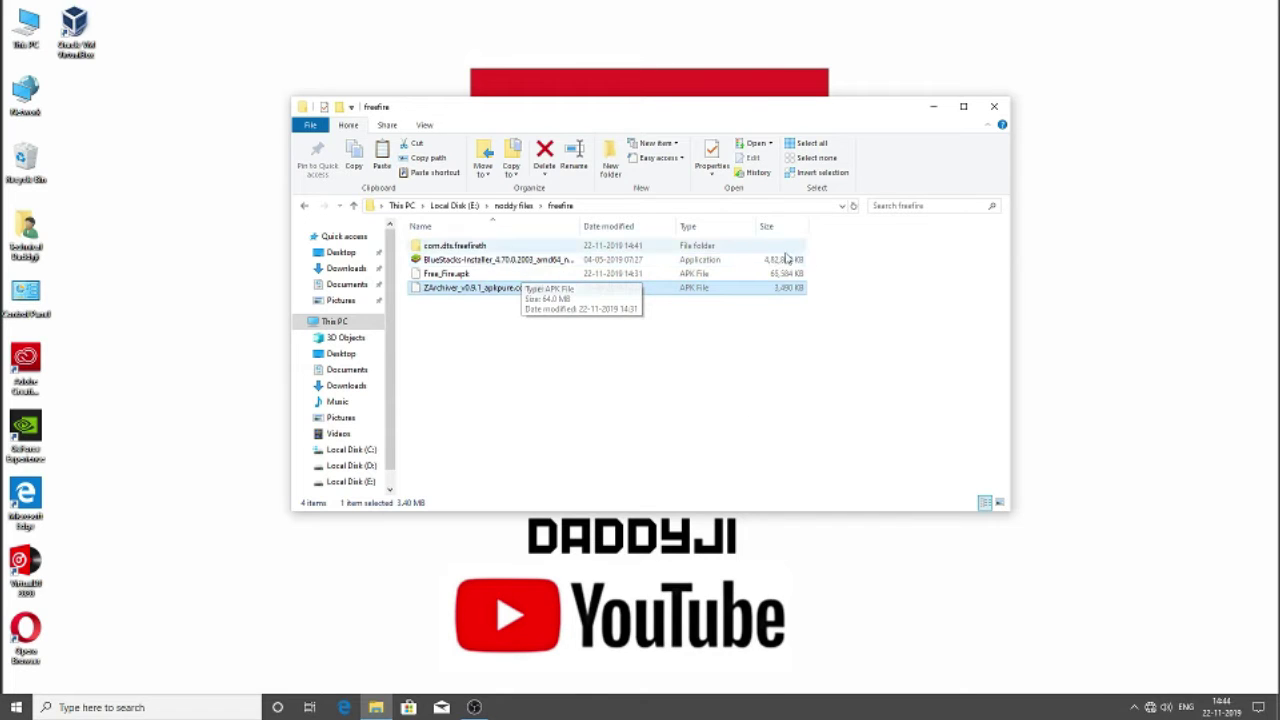
Run the BlueStacks installer from the freefire folder, install with the default data path, and launch BlueStacks.
click(494, 261)
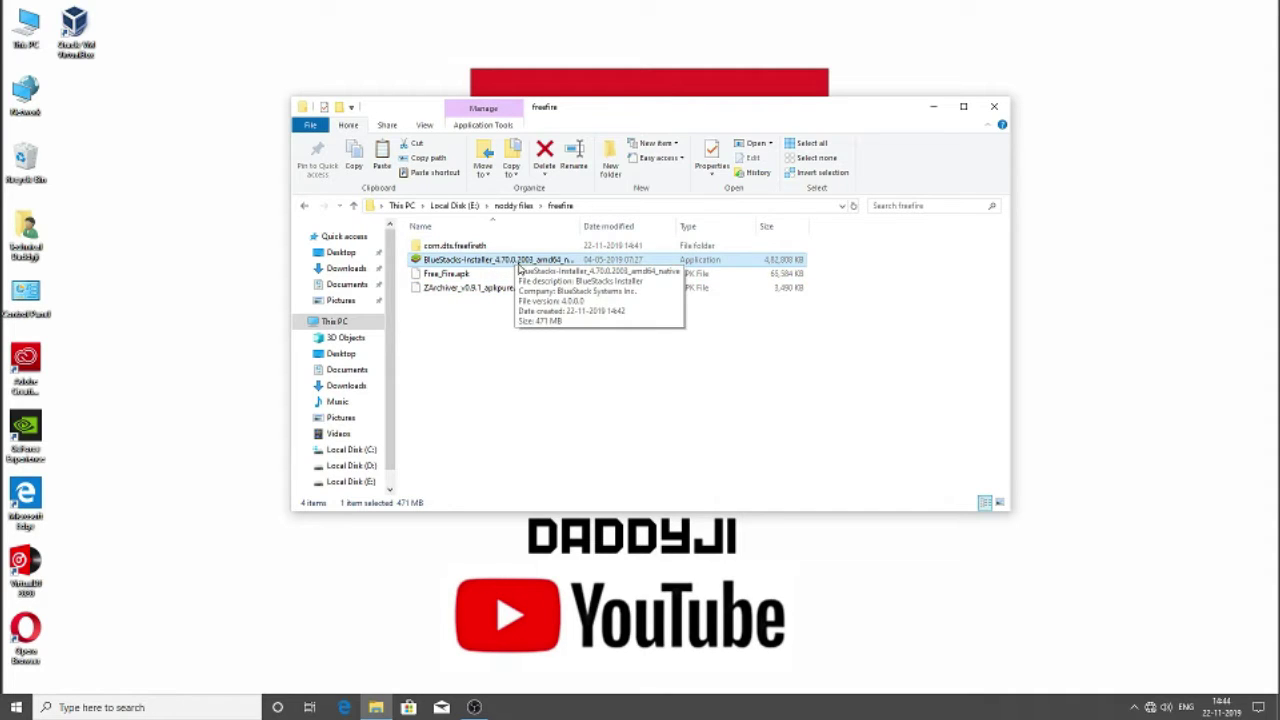
right_click(622, 265)
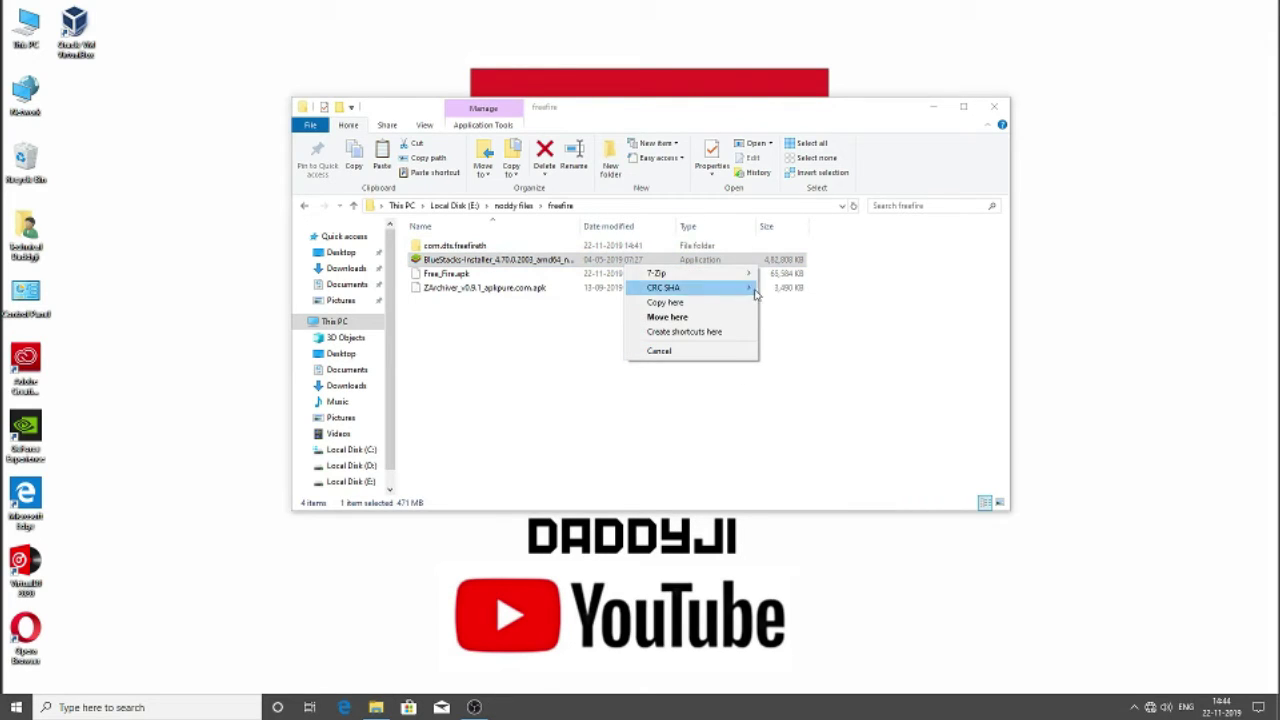
click(894, 340)
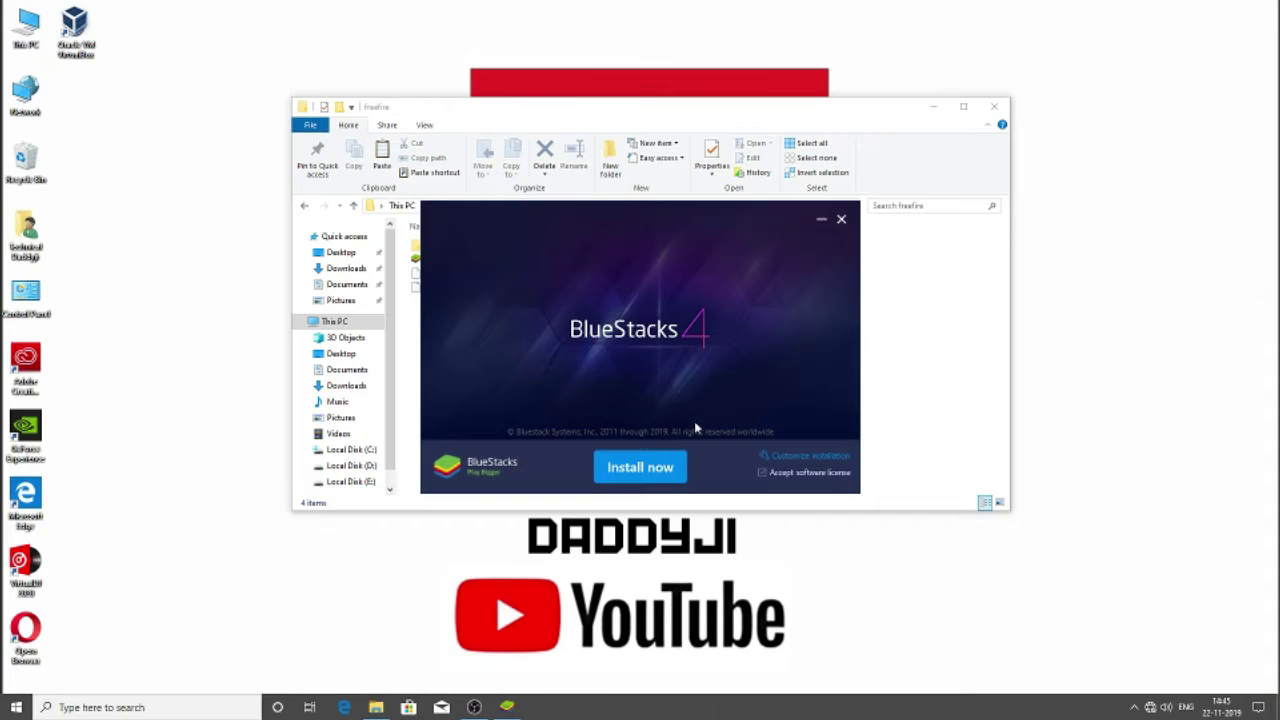
click(797, 457)
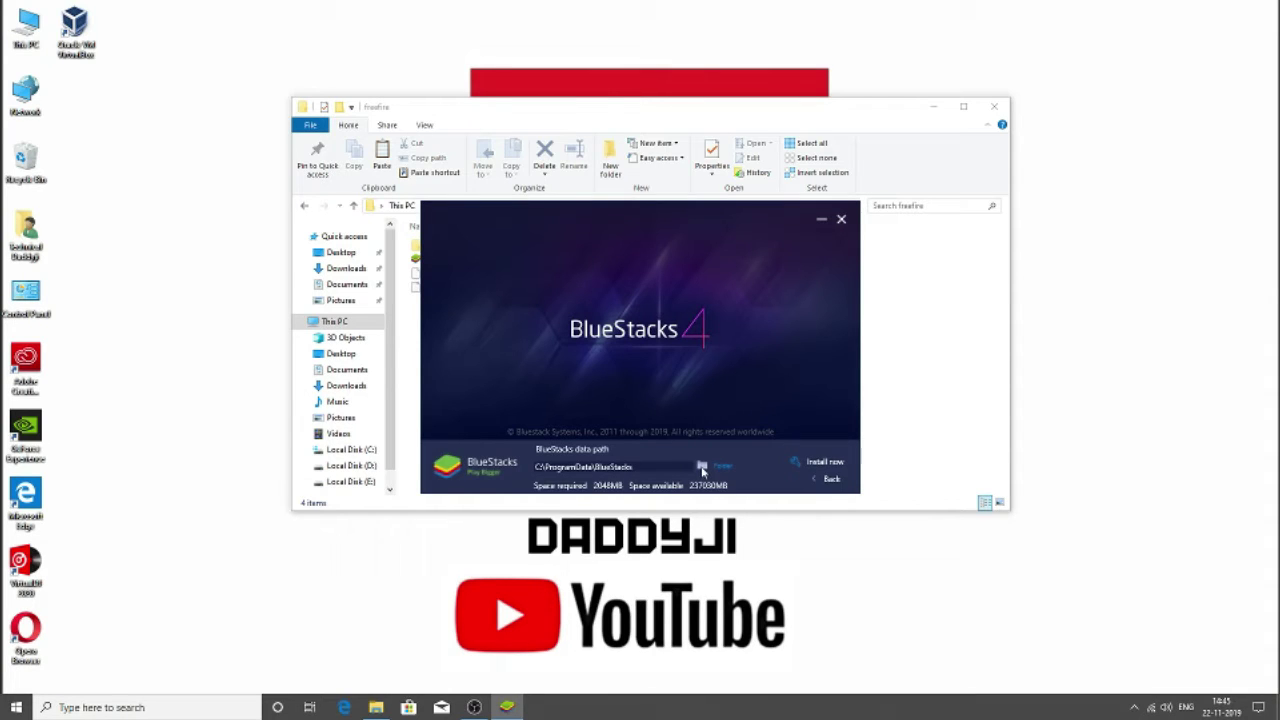
click(818, 464)
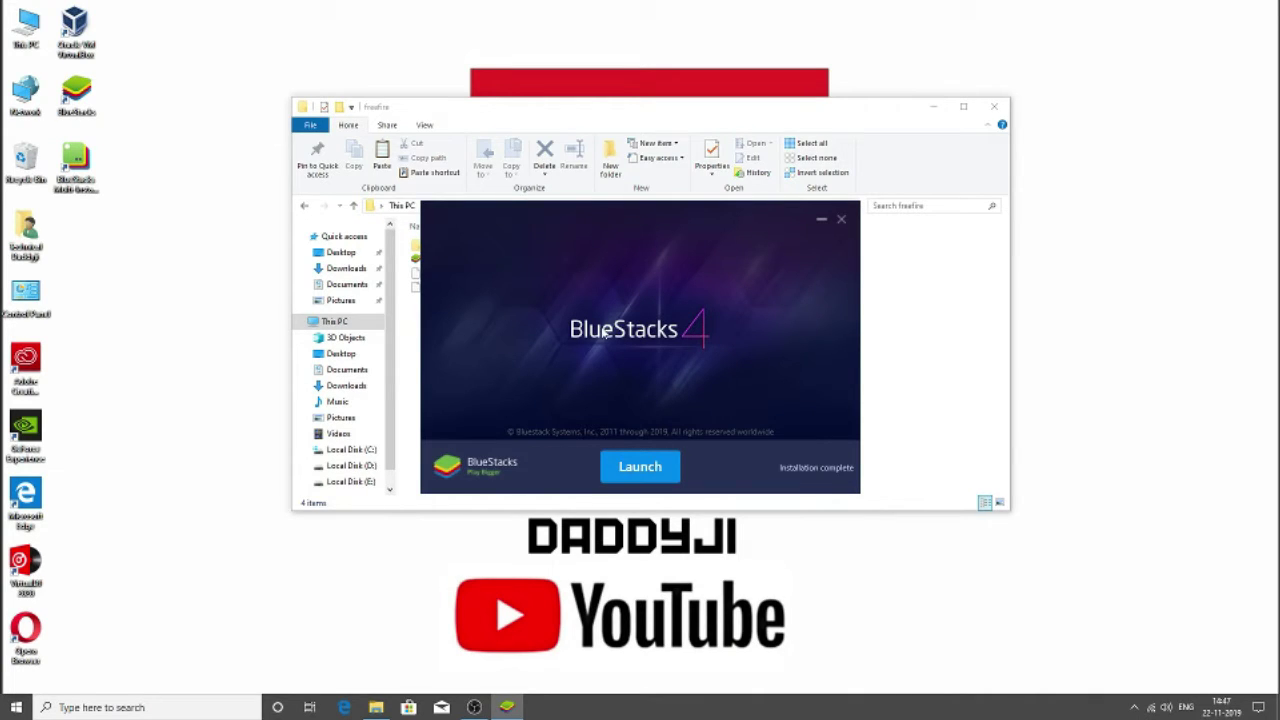
click(658, 467)
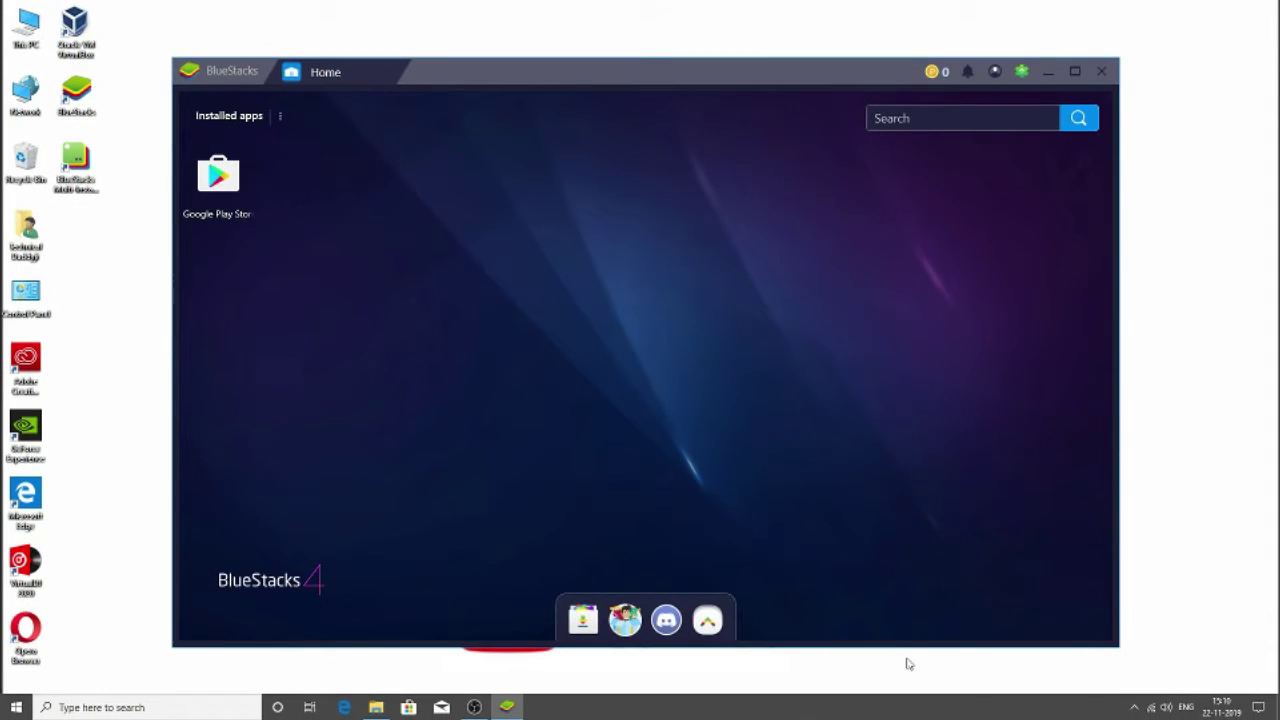
Open Google Play Store, check the download progress in the notifications, and close the store.
click(212, 178)
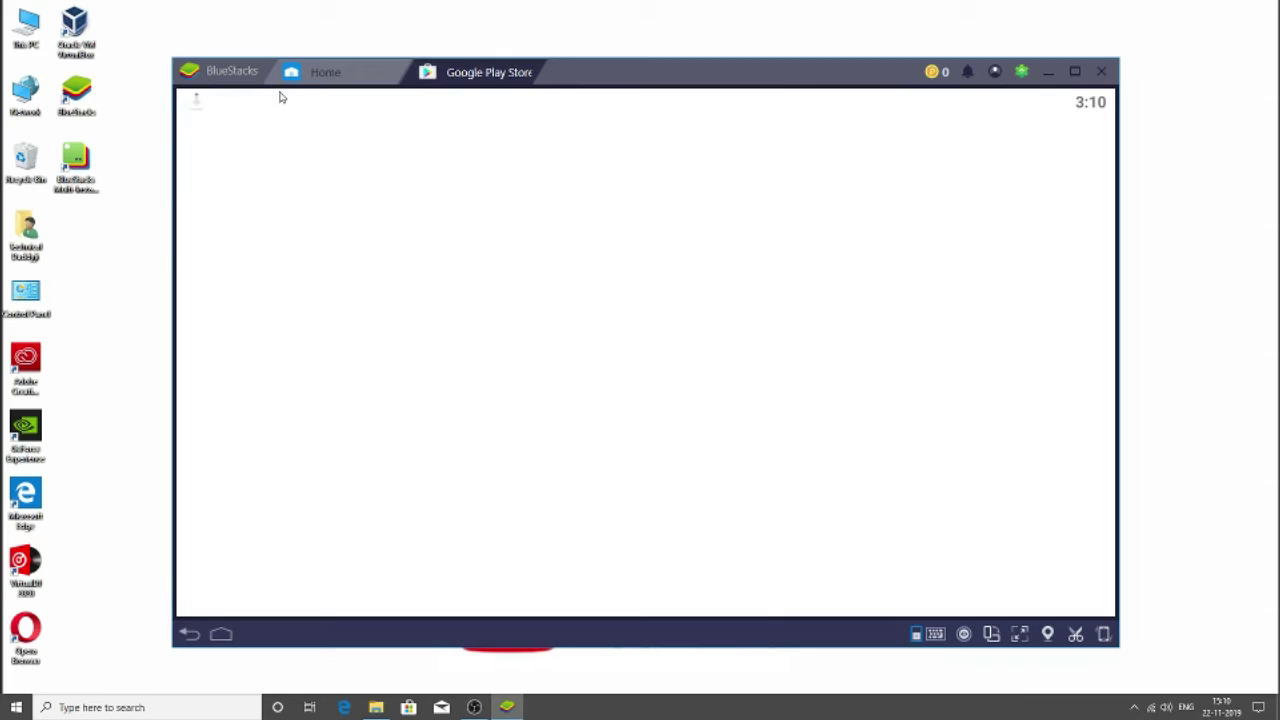
drag(280, 97, 280, 183)
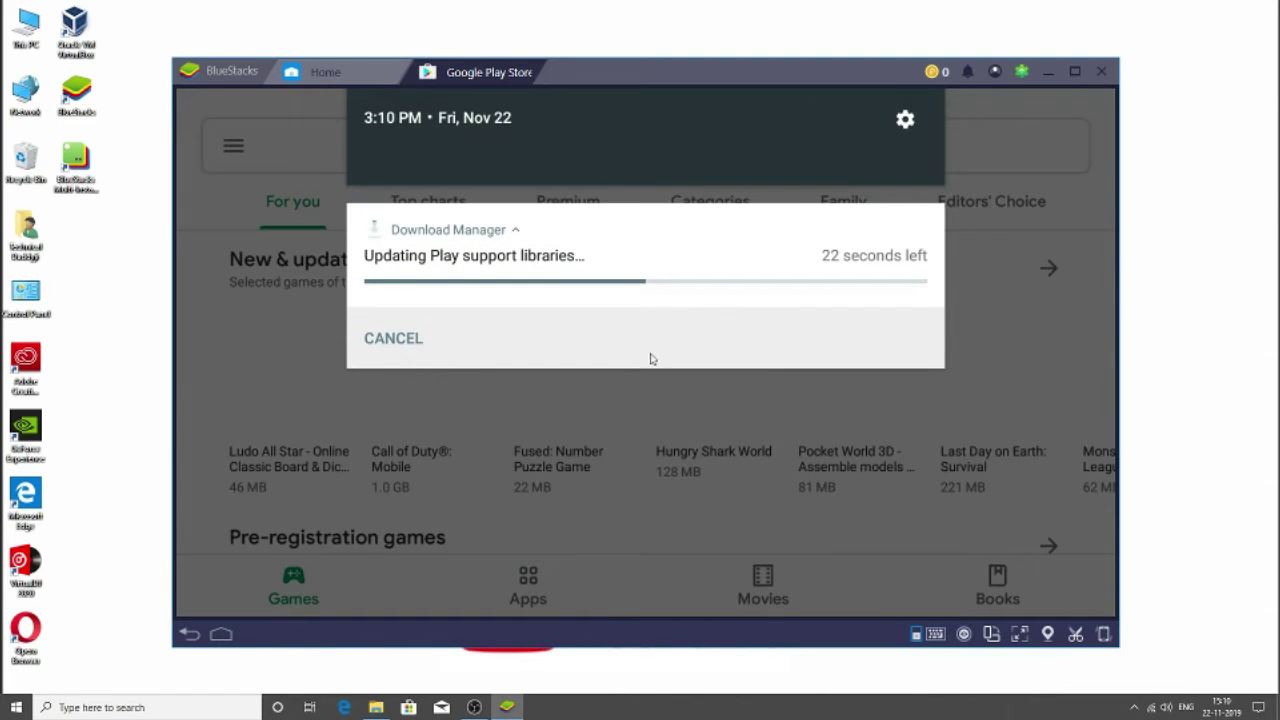
click(500, 471)
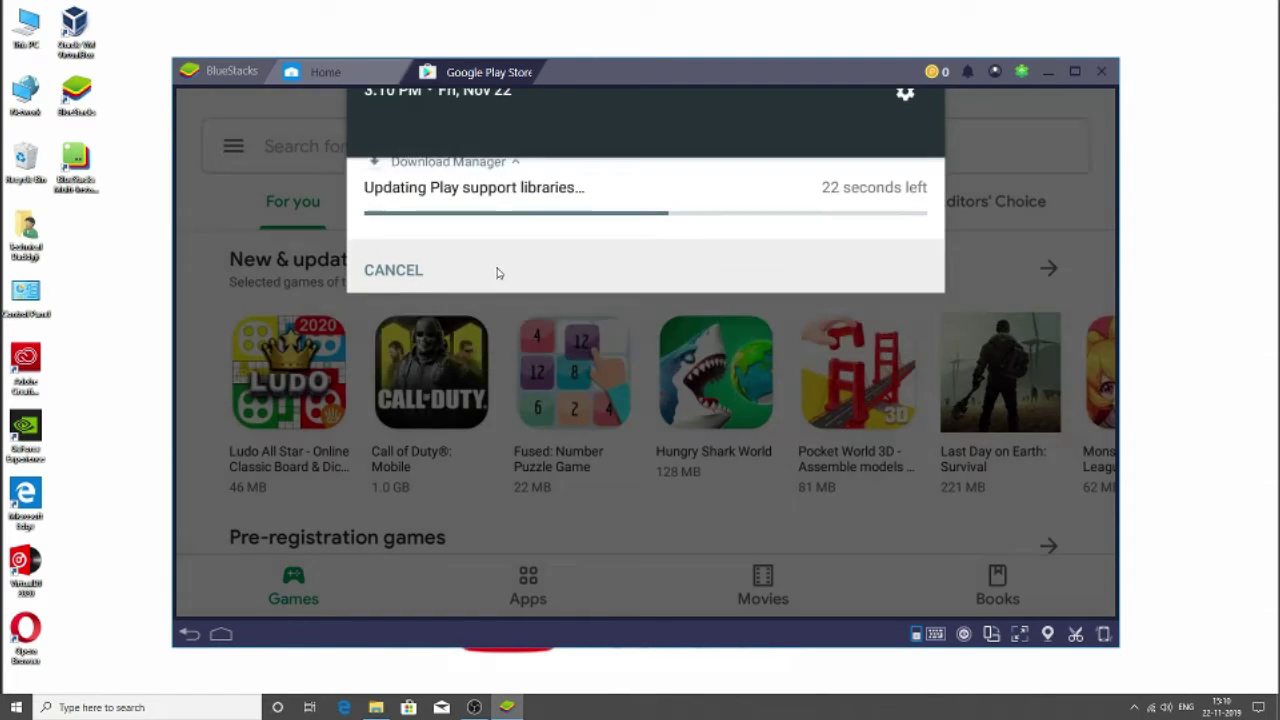
click(541, 72)
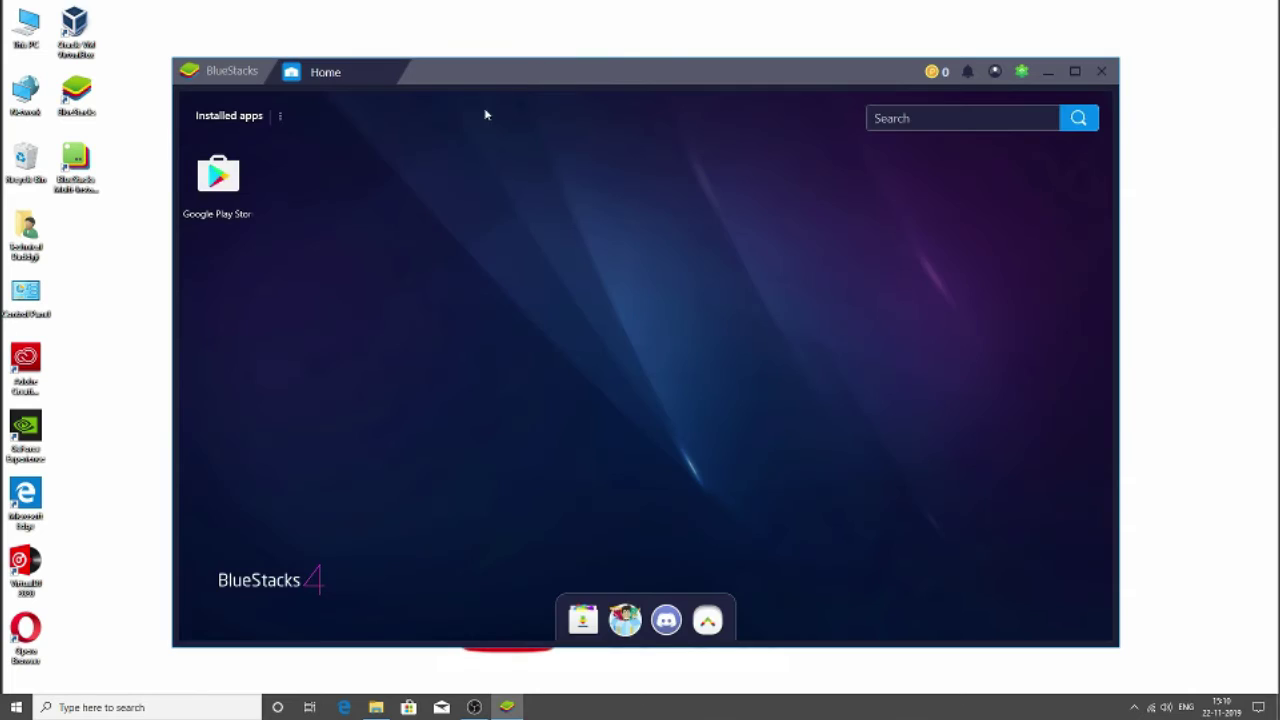
Open the file chooser for installing an APK from the installed apps options.
click(281, 117)
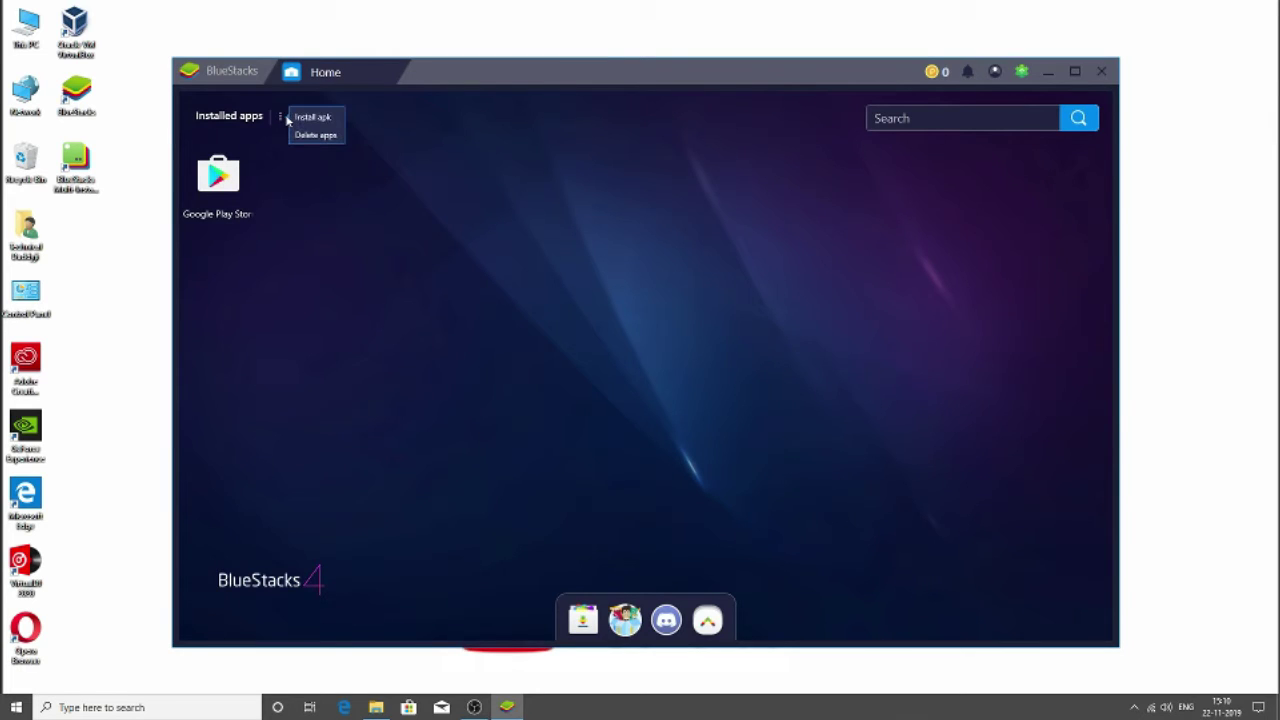
click(349, 293)
click(280, 117)
click(308, 118)
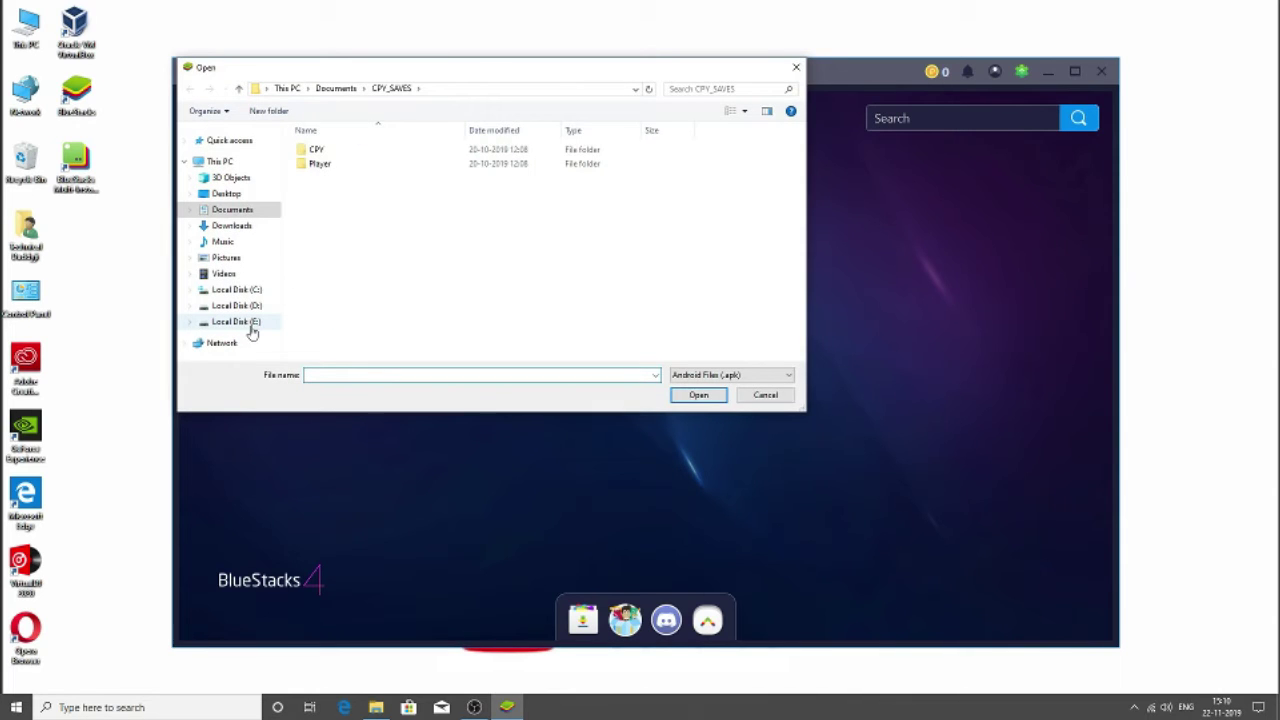
Switch to File Explorer, copy the path of the freefire folder inside noddy files on drive E, and close the window.
click(376, 707)
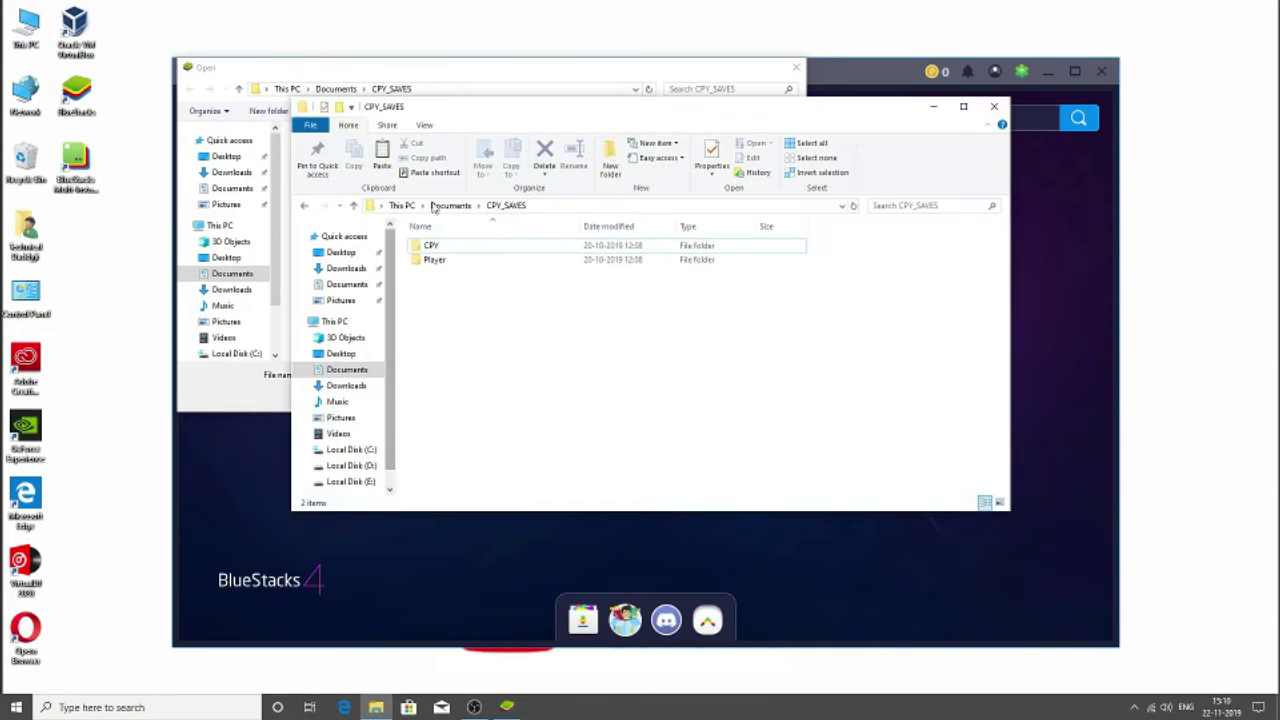
click(362, 481)
double_click(446, 259)
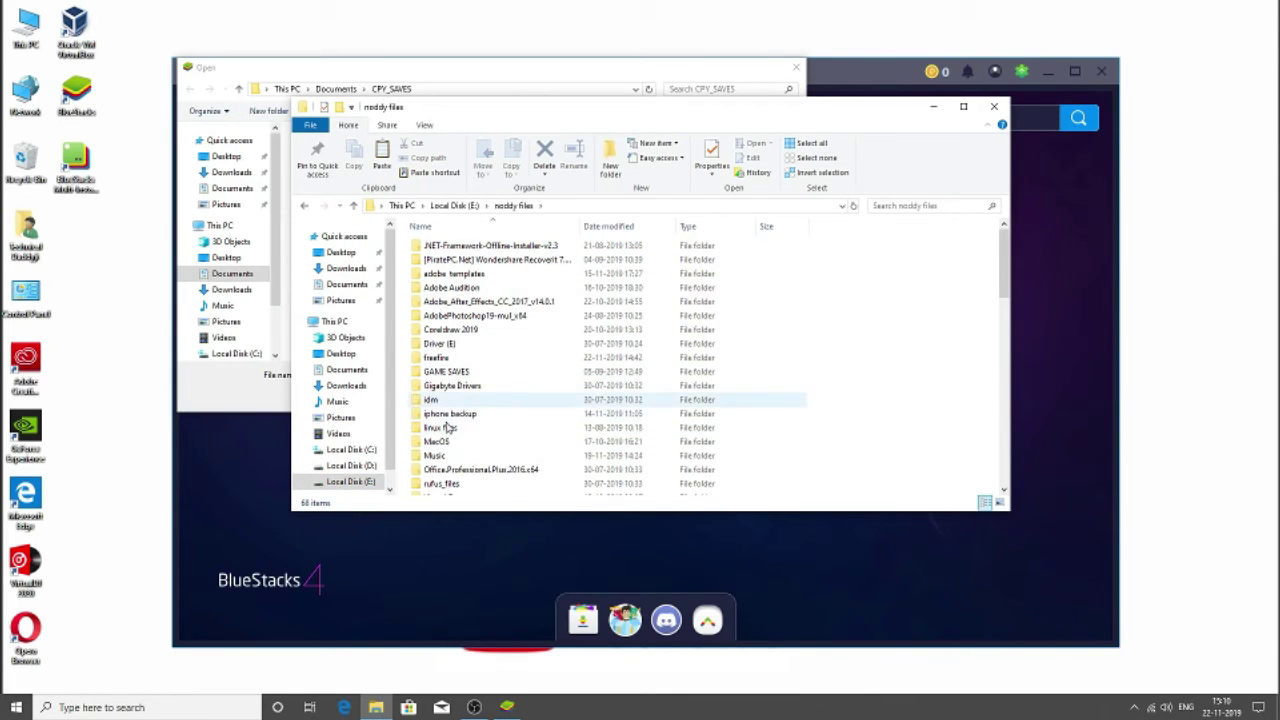
double_click(438, 357)
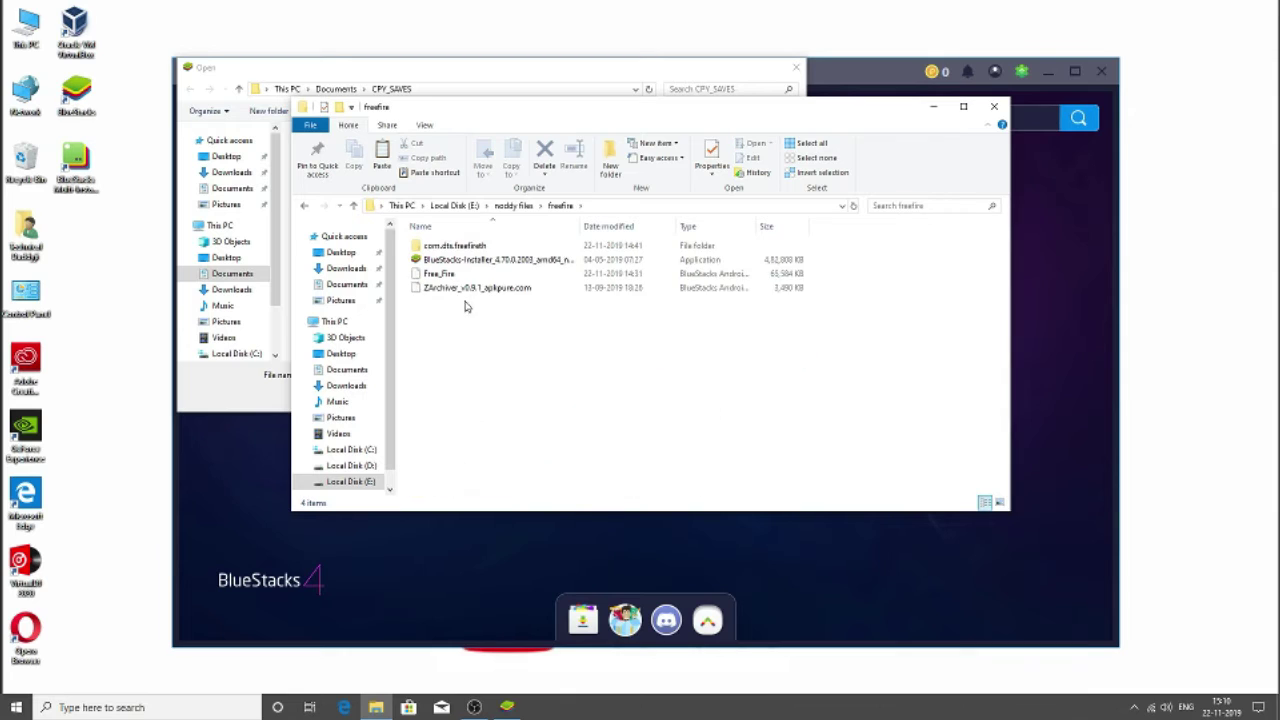
click(782, 205)
key(ctrl+c)
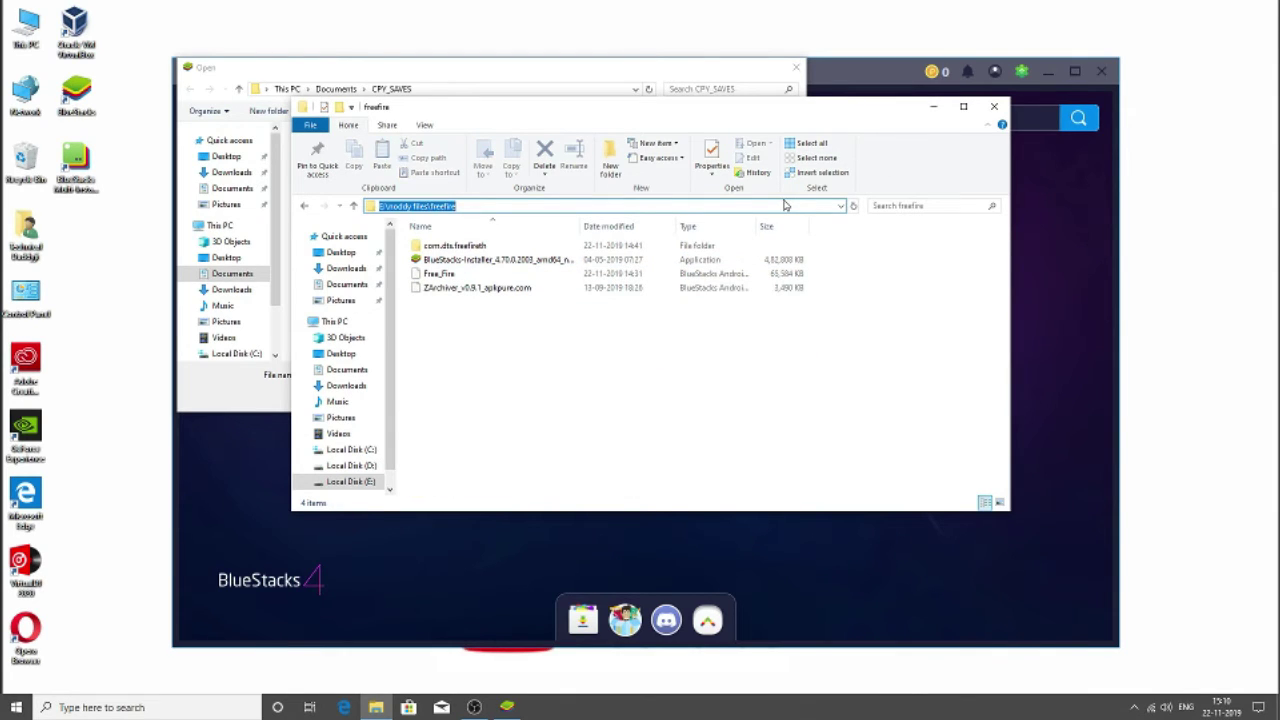
click(994, 106)
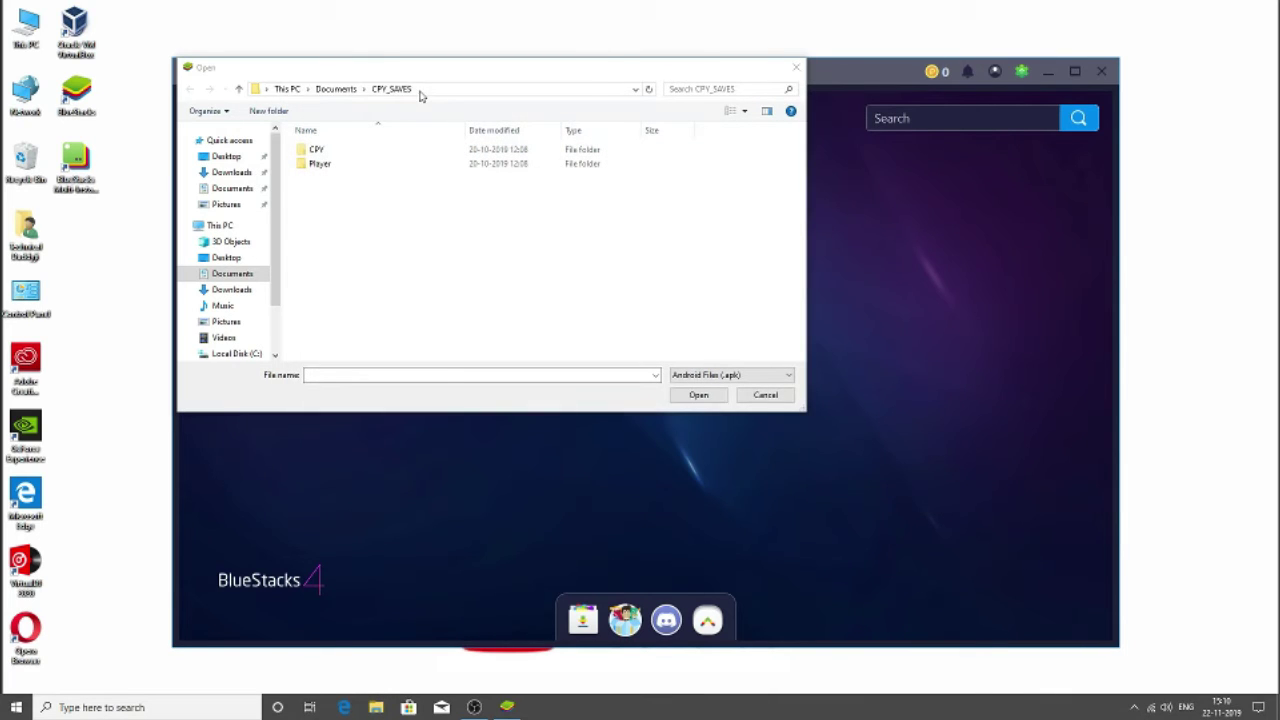
Go to E:\noddy files\freefire in the file chooser and install the ZArchiver_v0.9.1_apkpure.com APK.
click(420, 89)
key(ctrl+v)
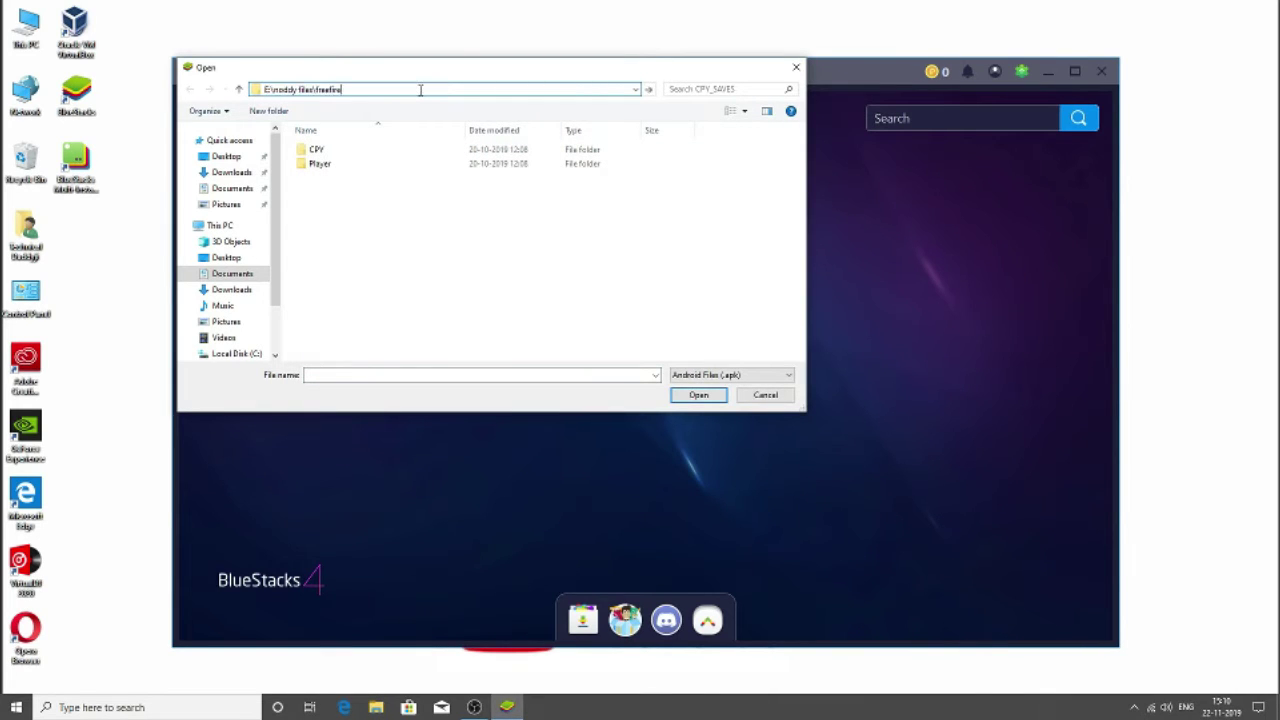
key(Return)
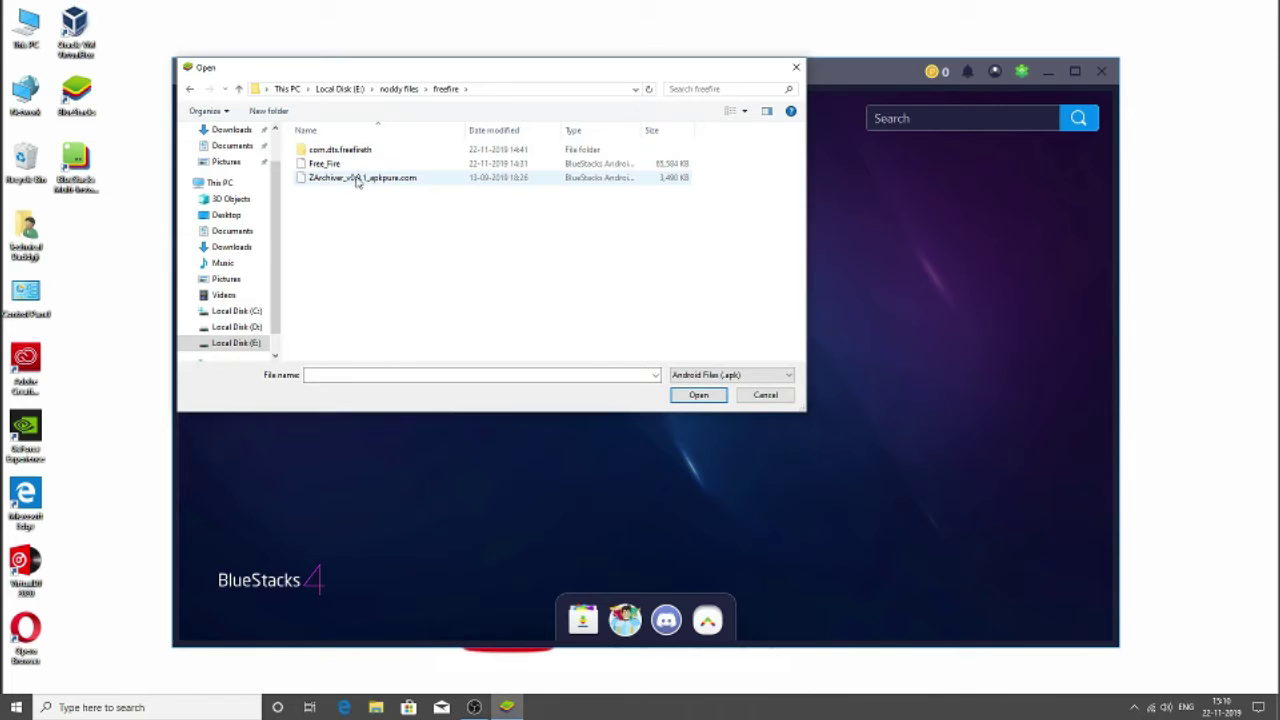
click(357, 180)
double_click(357, 181)
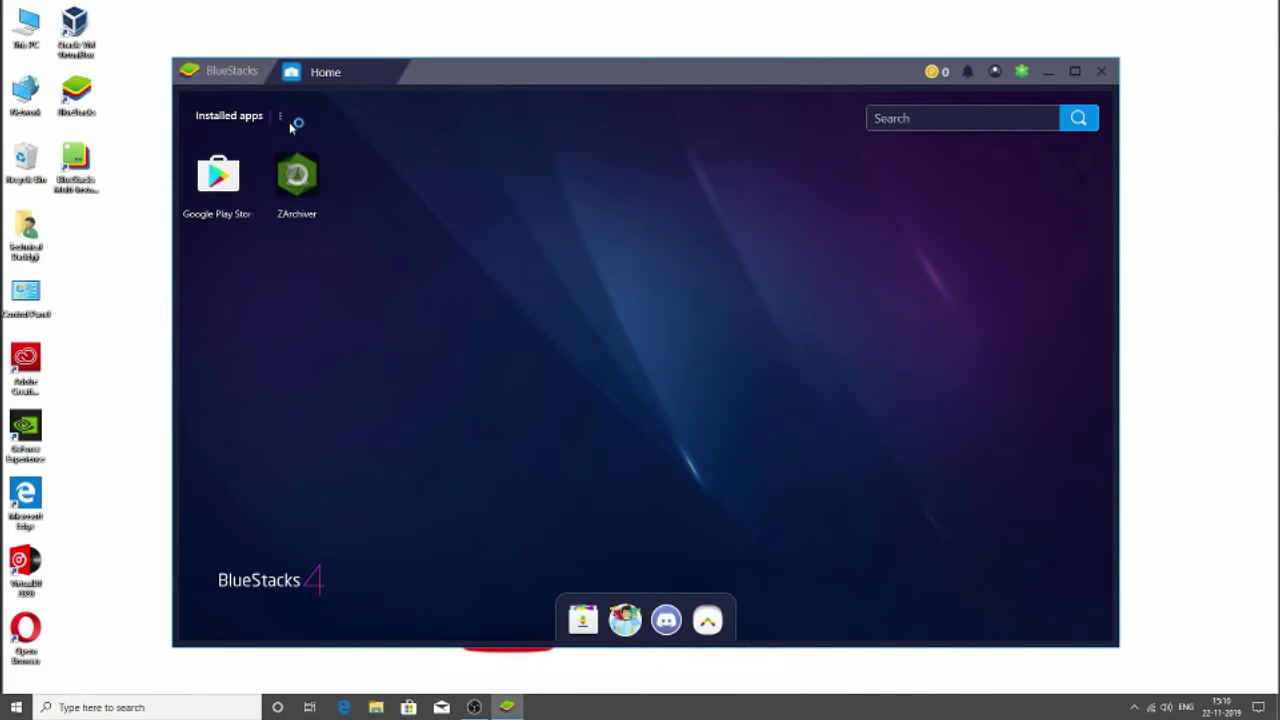
Install the Free_Fire APK from the same freefire folder.
mouse_move(282, 120)
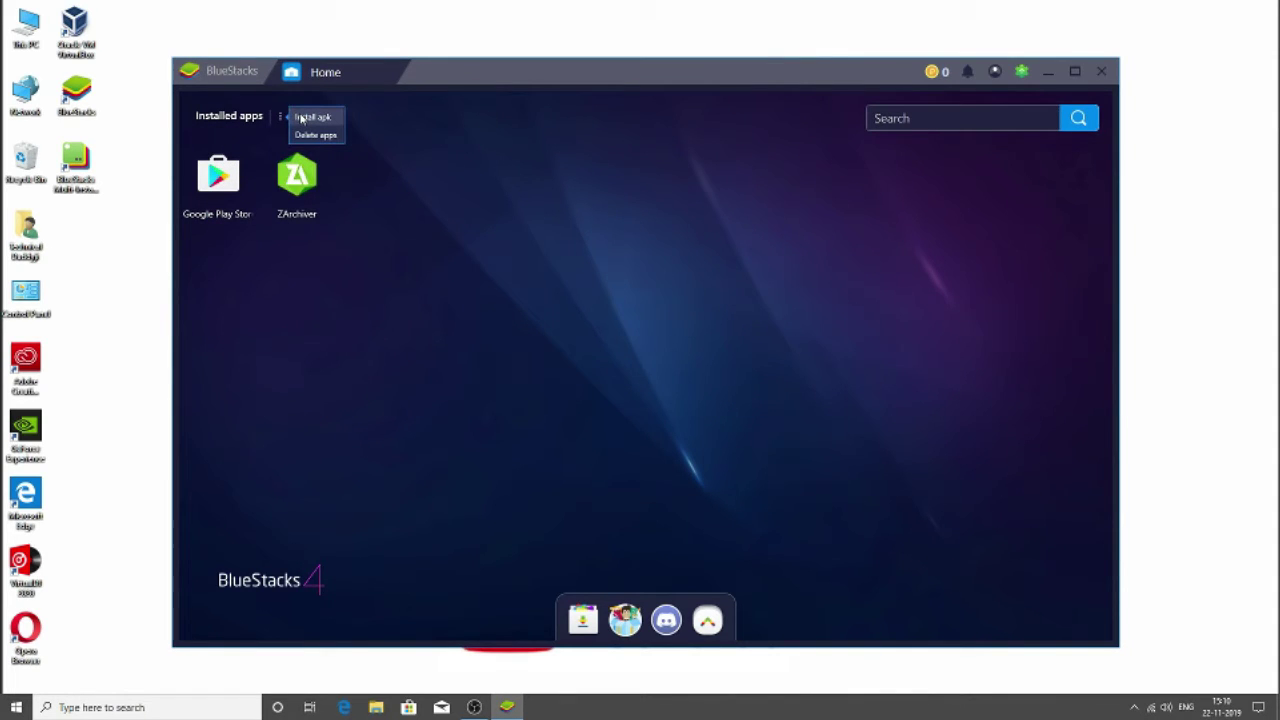
click(302, 118)
click(323, 165)
double_click(323, 165)
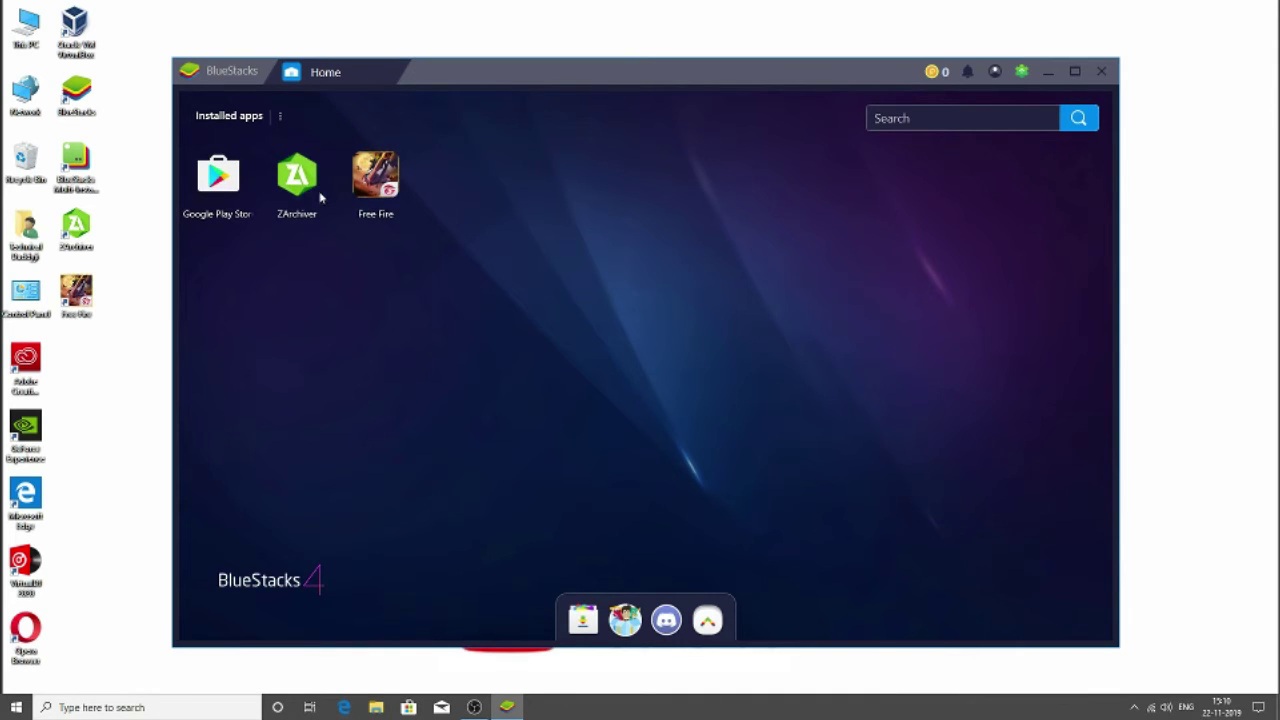
click(280, 116)
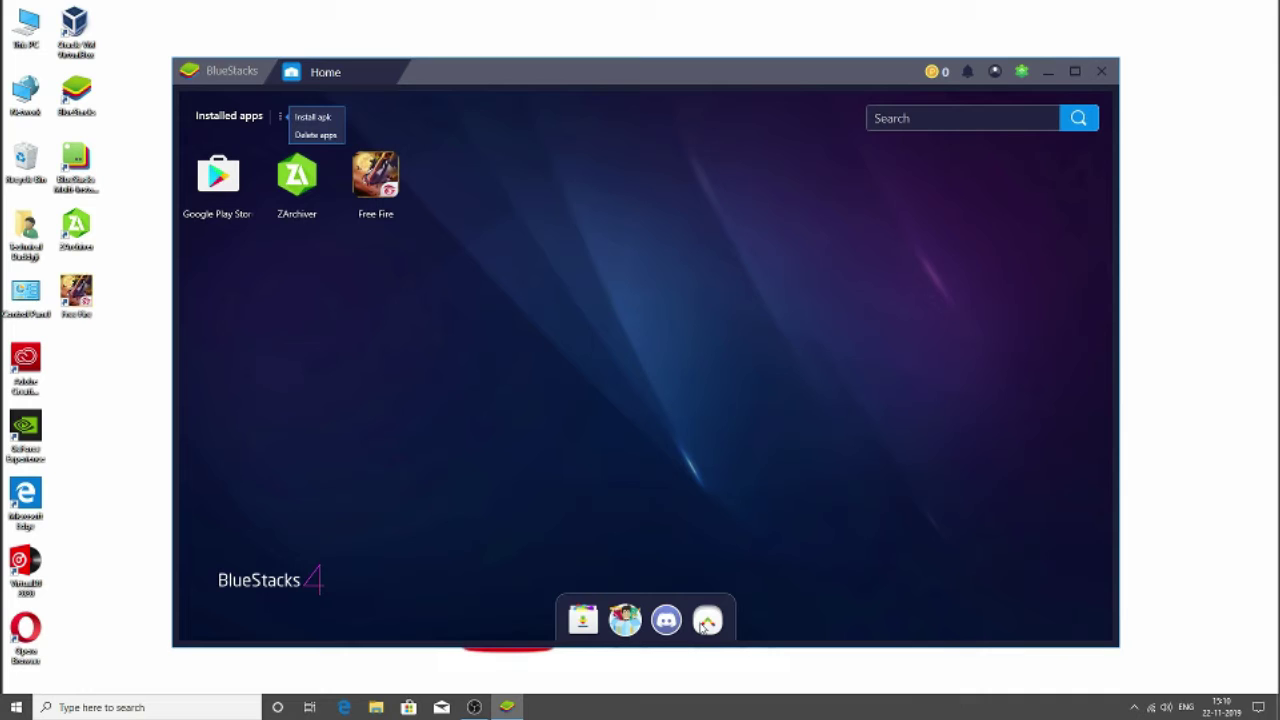
Open Media Manager from the additional apps and start an import from Windows.
mouse_move(707, 621)
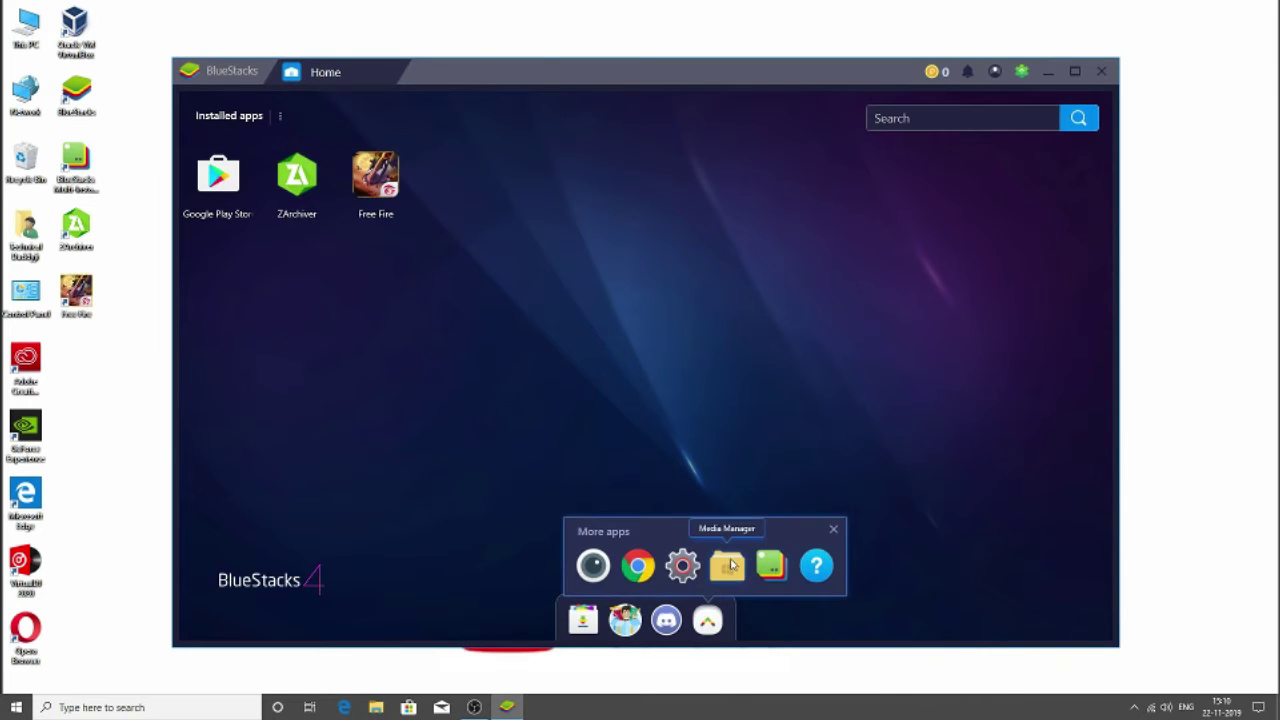
click(725, 565)
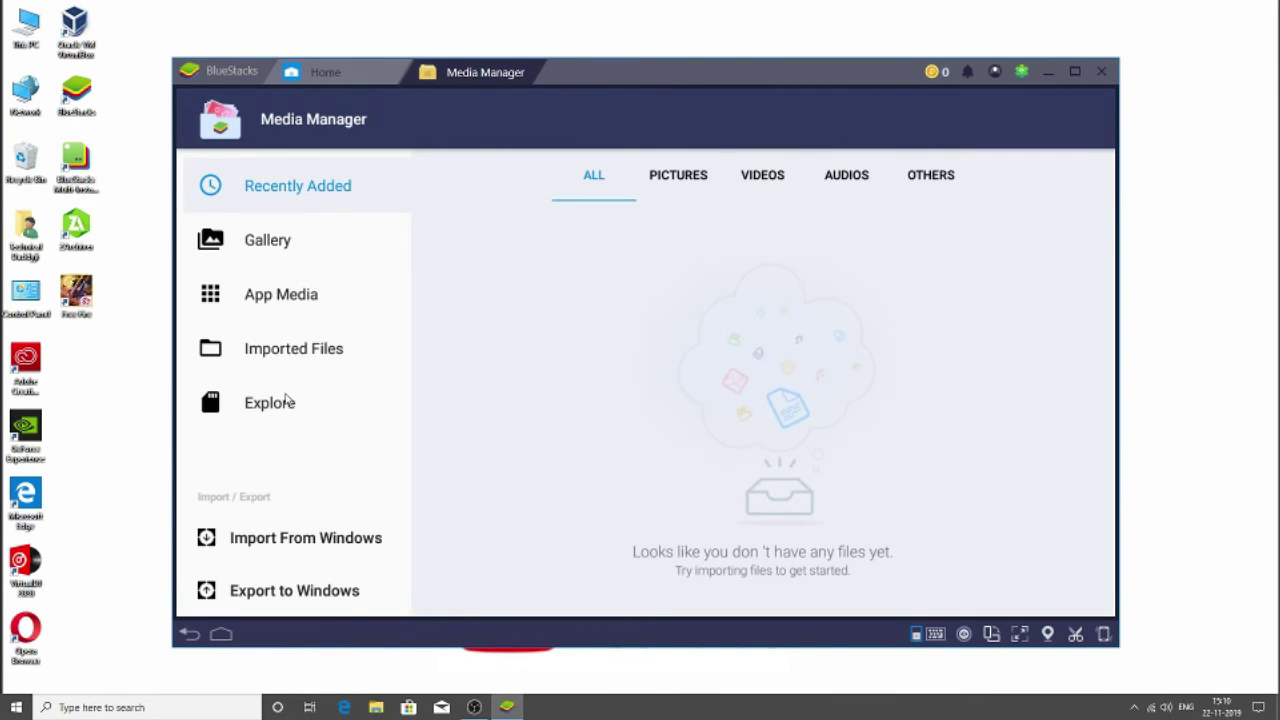
click(287, 540)
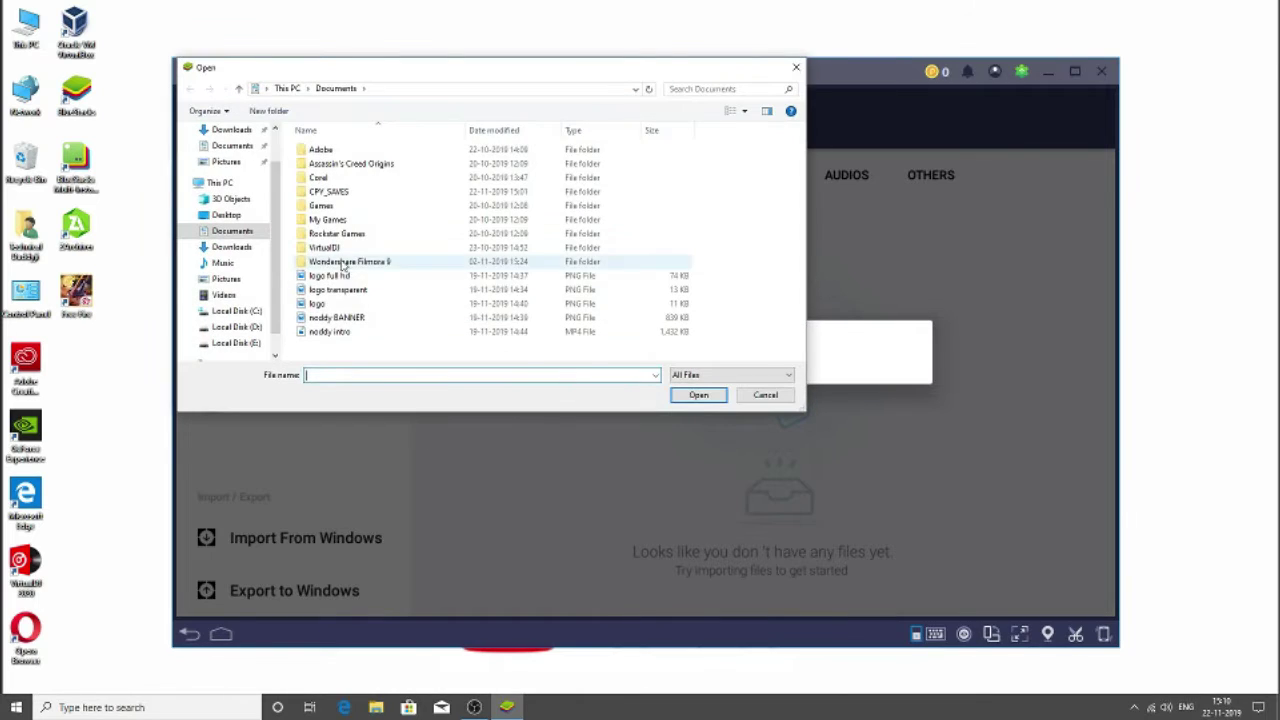
Import the main.2019101300 file from com.dts.freefireth in E:\noddy files\freefire, and close Media Manager.
click(258, 344)
double_click(366, 164)
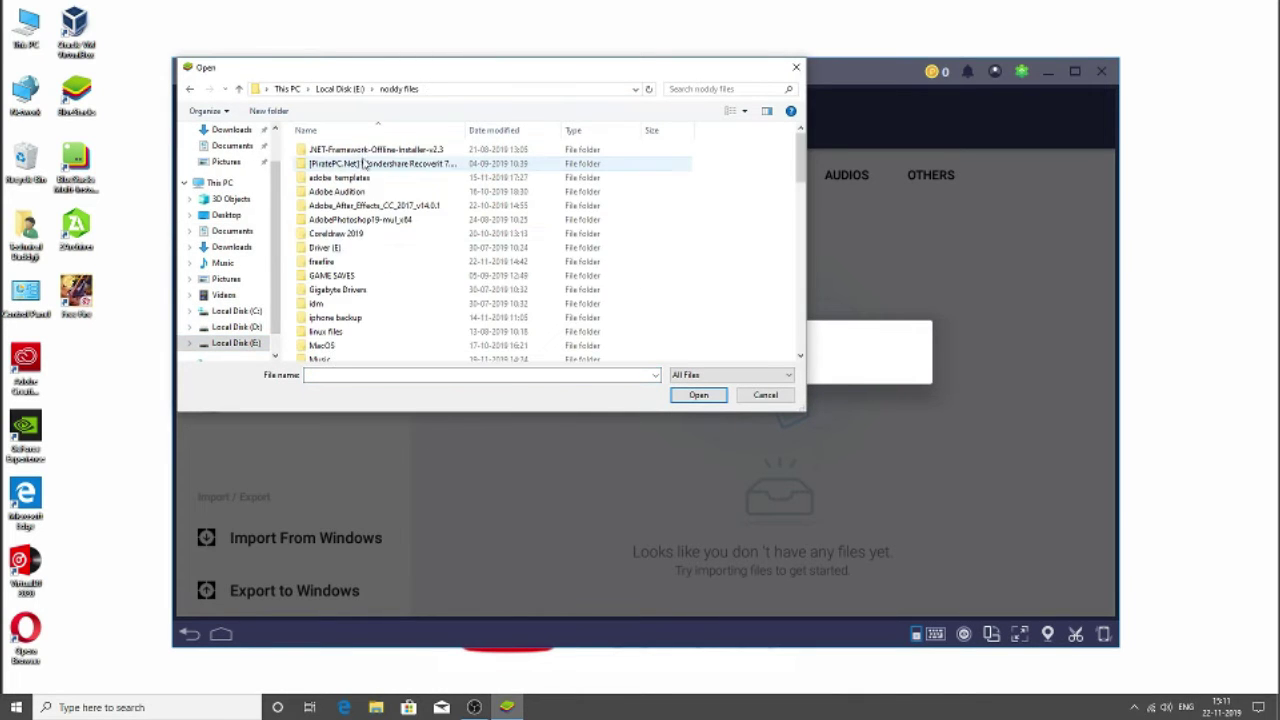
double_click(322, 261)
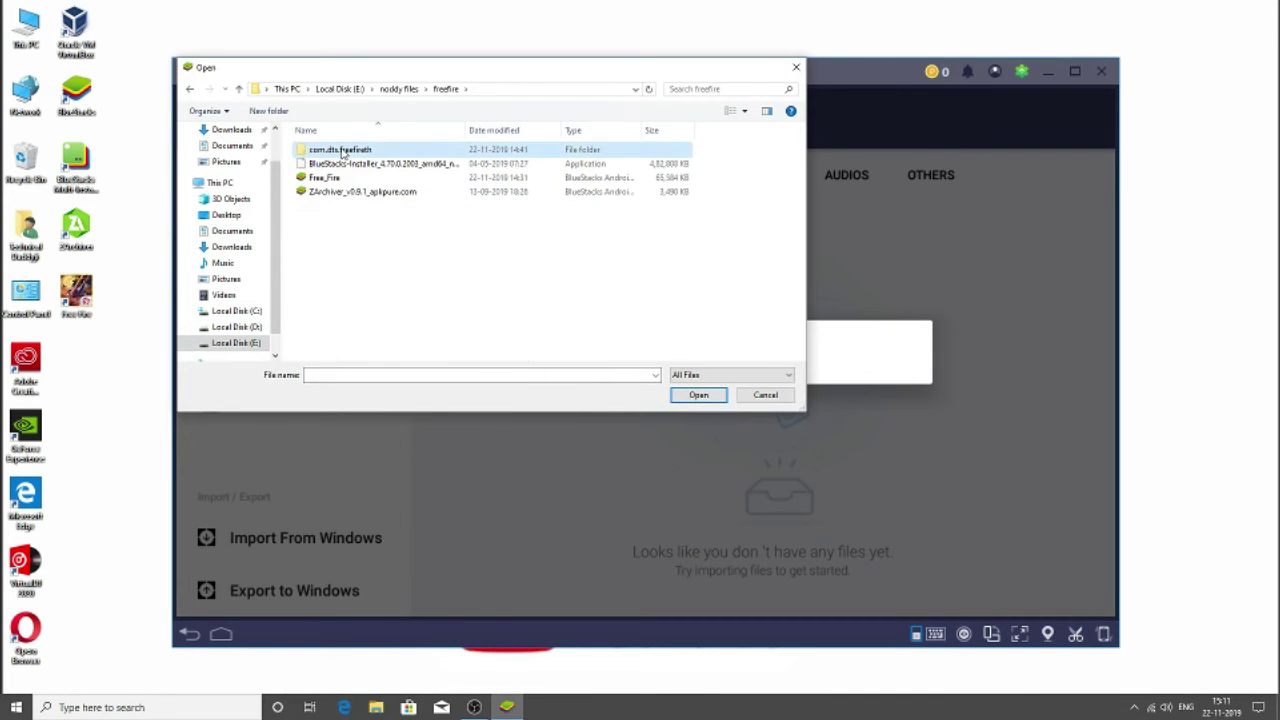
double_click(335, 149)
click(341, 150)
double_click(341, 150)
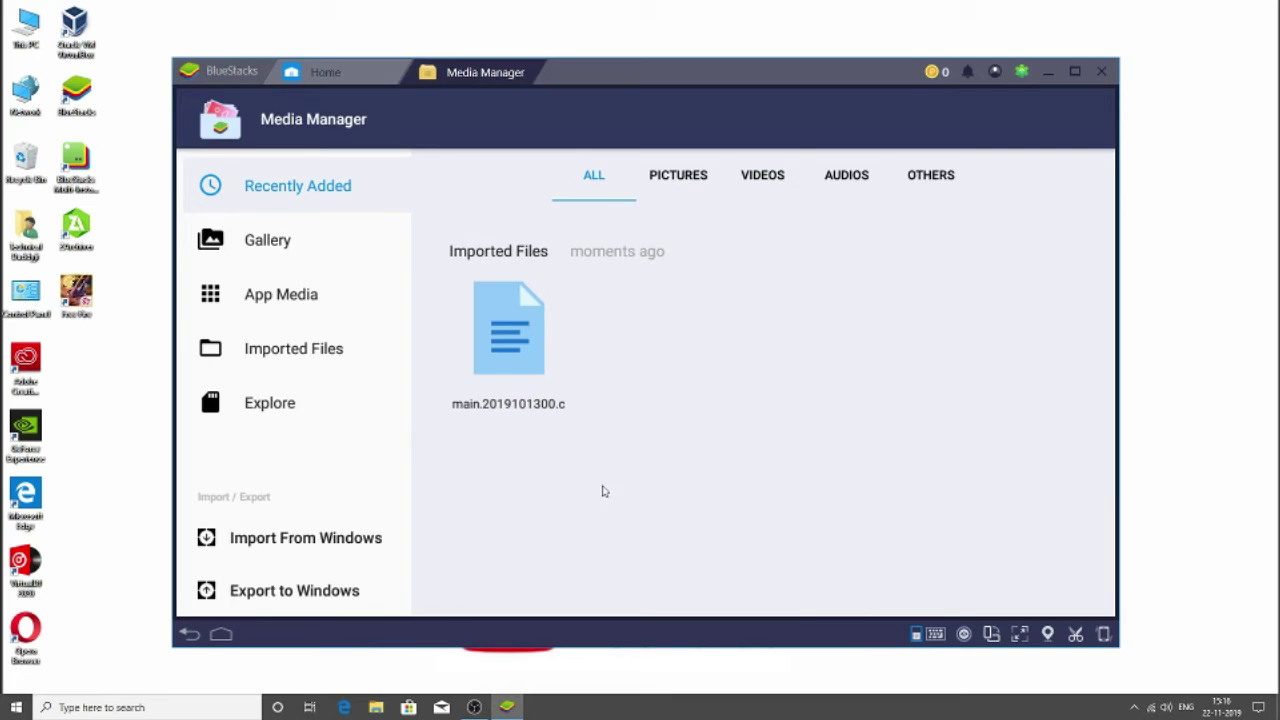
click(535, 71)
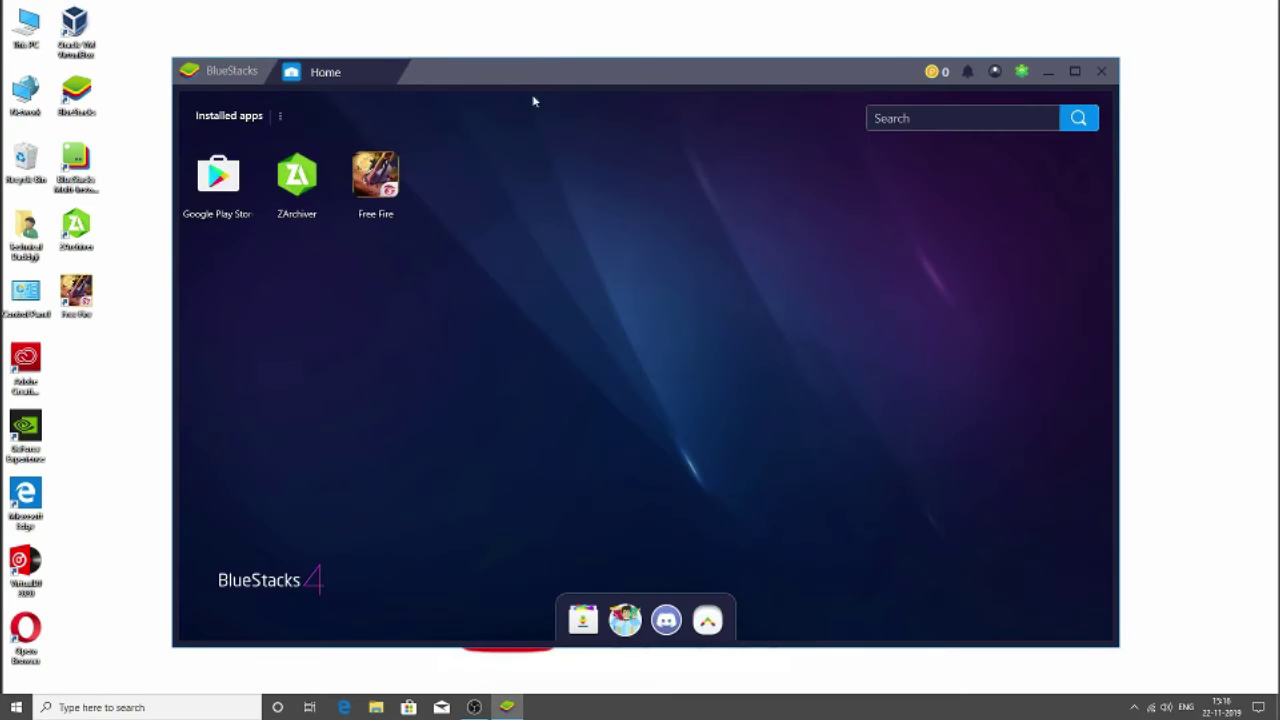
Open ZArchiver, check the imported file in the DCIM/SharedFolder directory, and close ZArchiver.
click(298, 177)
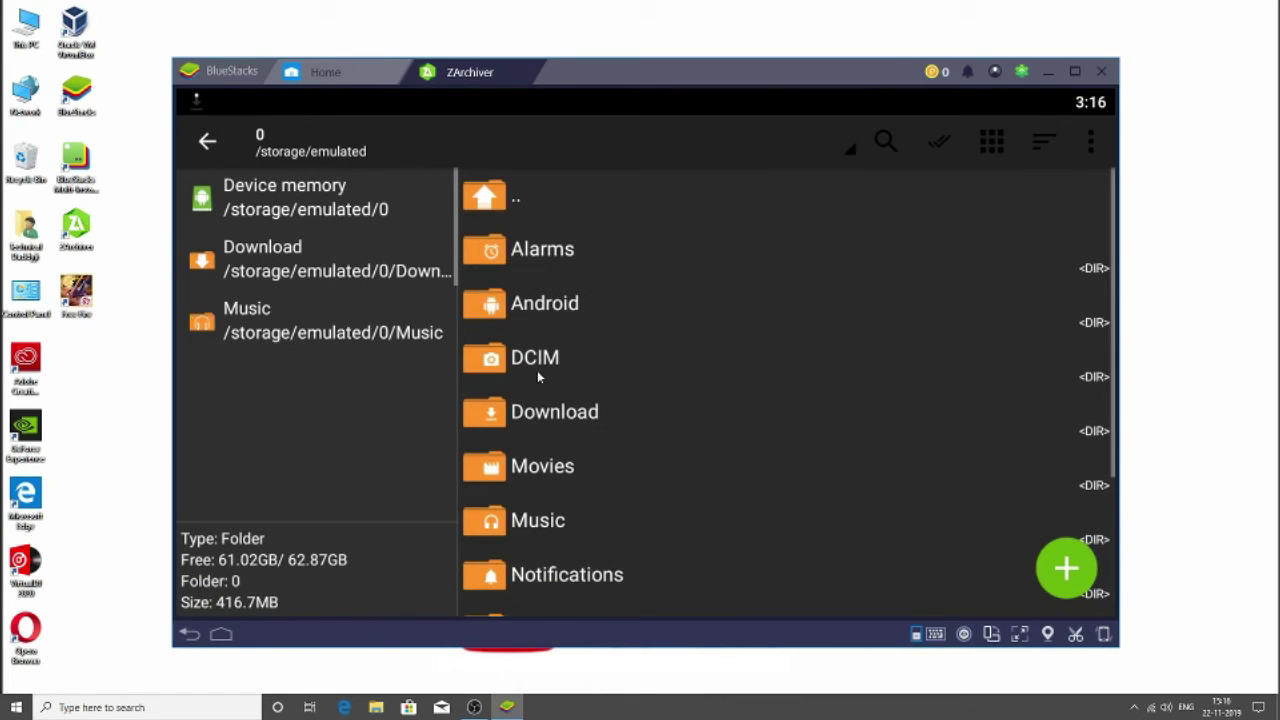
click(566, 366)
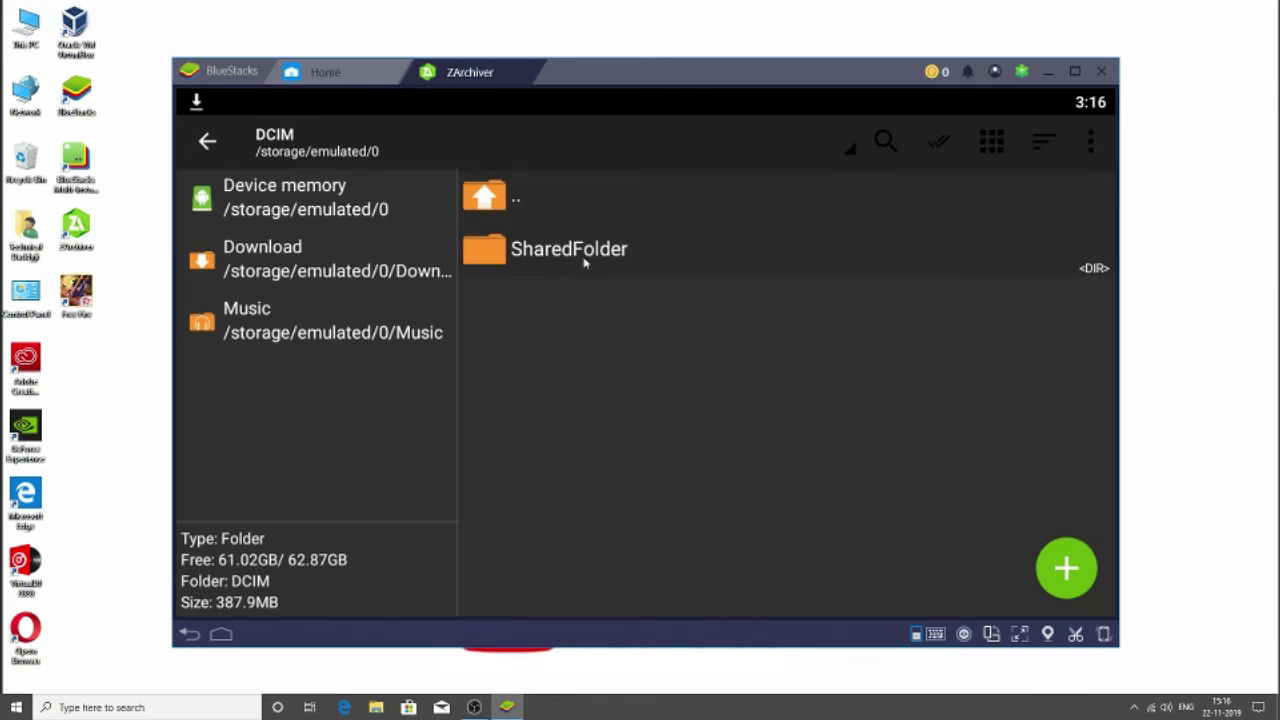
click(588, 262)
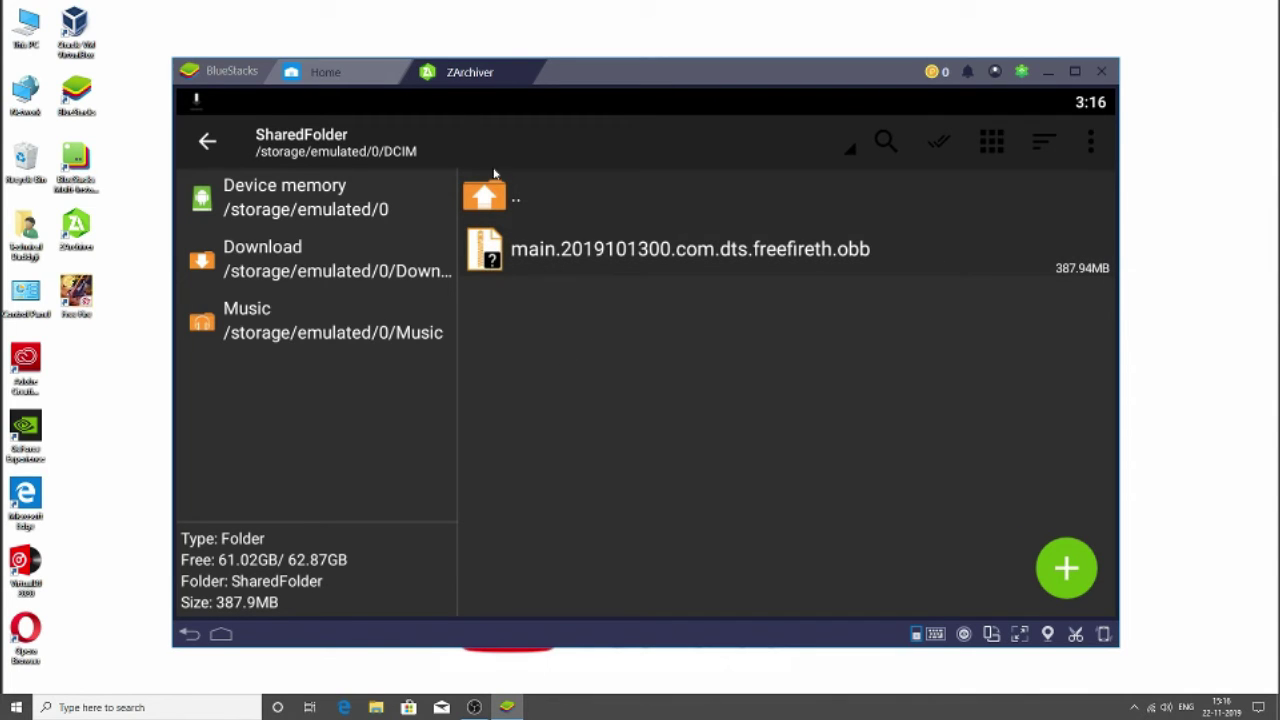
click(536, 69)
Launch Free Fire, dismiss the game controls guide, confirm the access descriptions, and allow file access and audio recording.
click(374, 172)
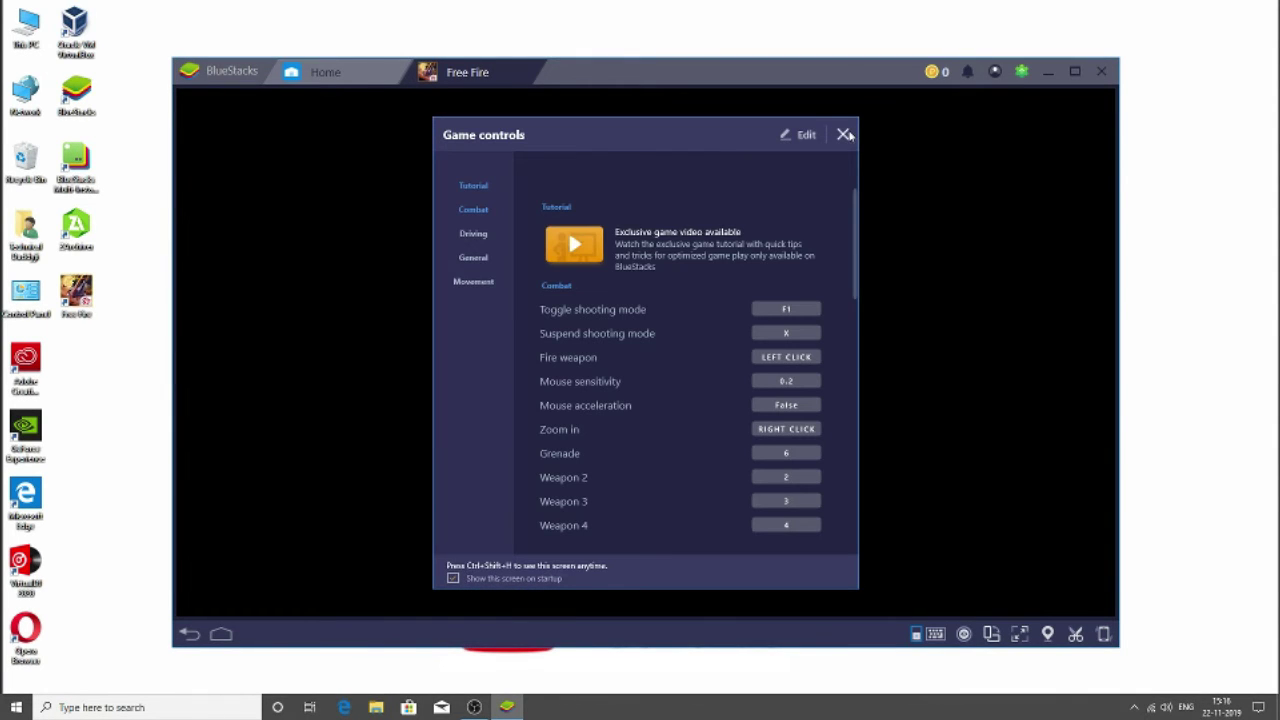
click(845, 134)
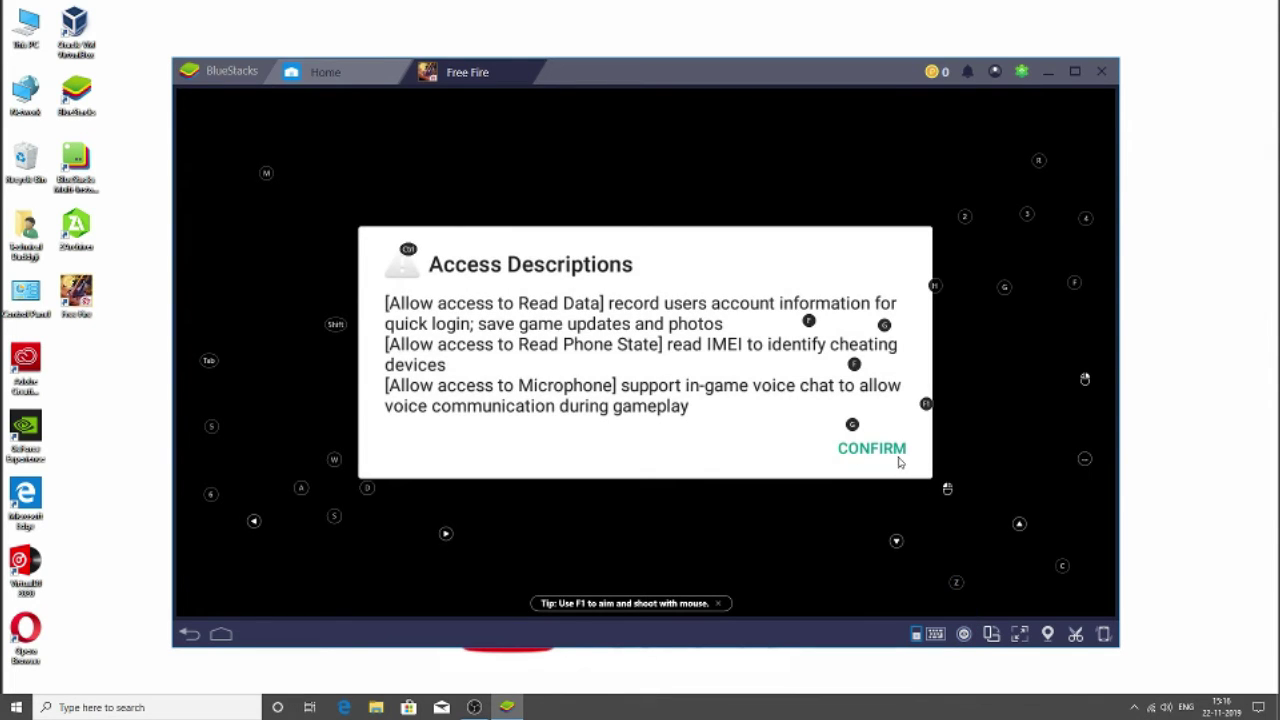
click(872, 451)
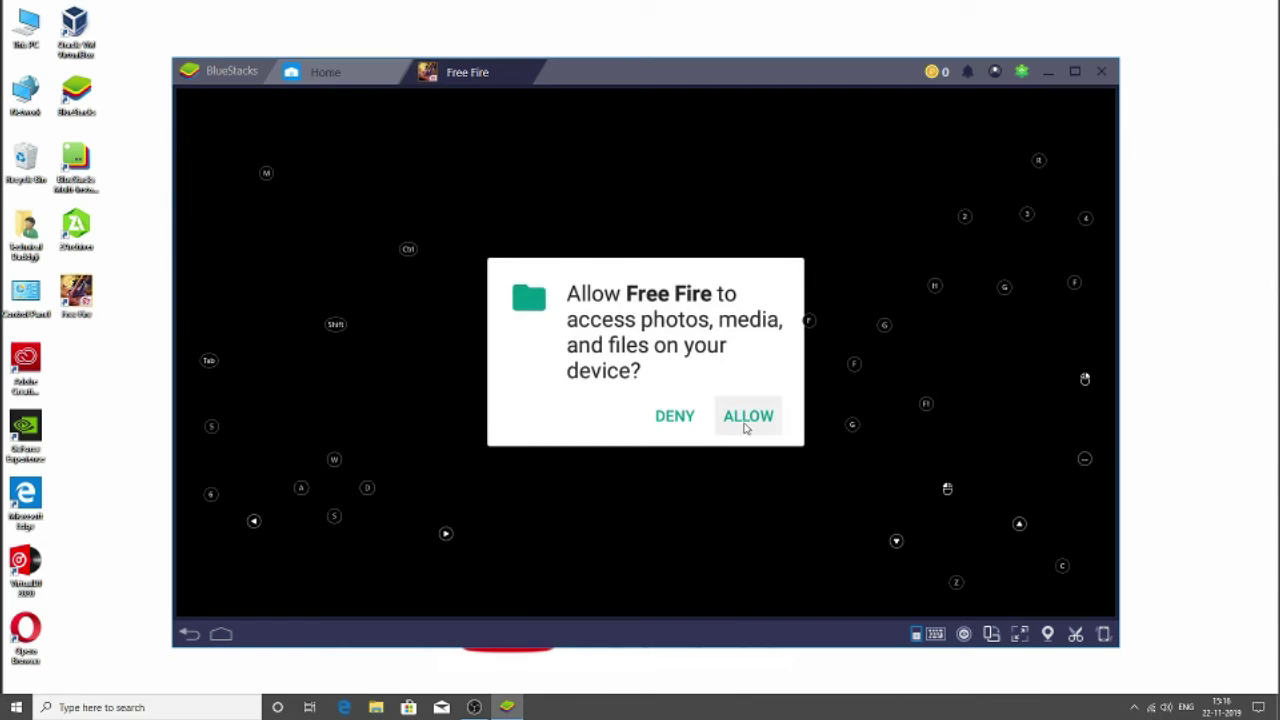
key(Return)
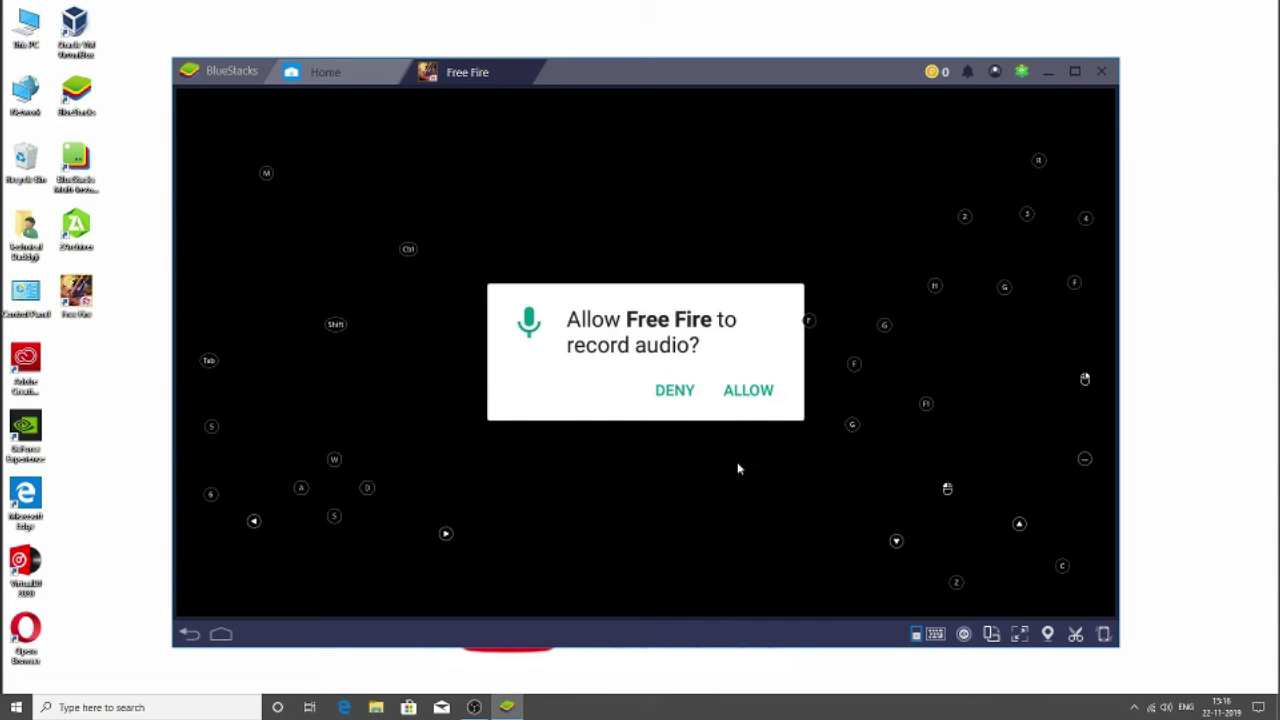
click(745, 391)
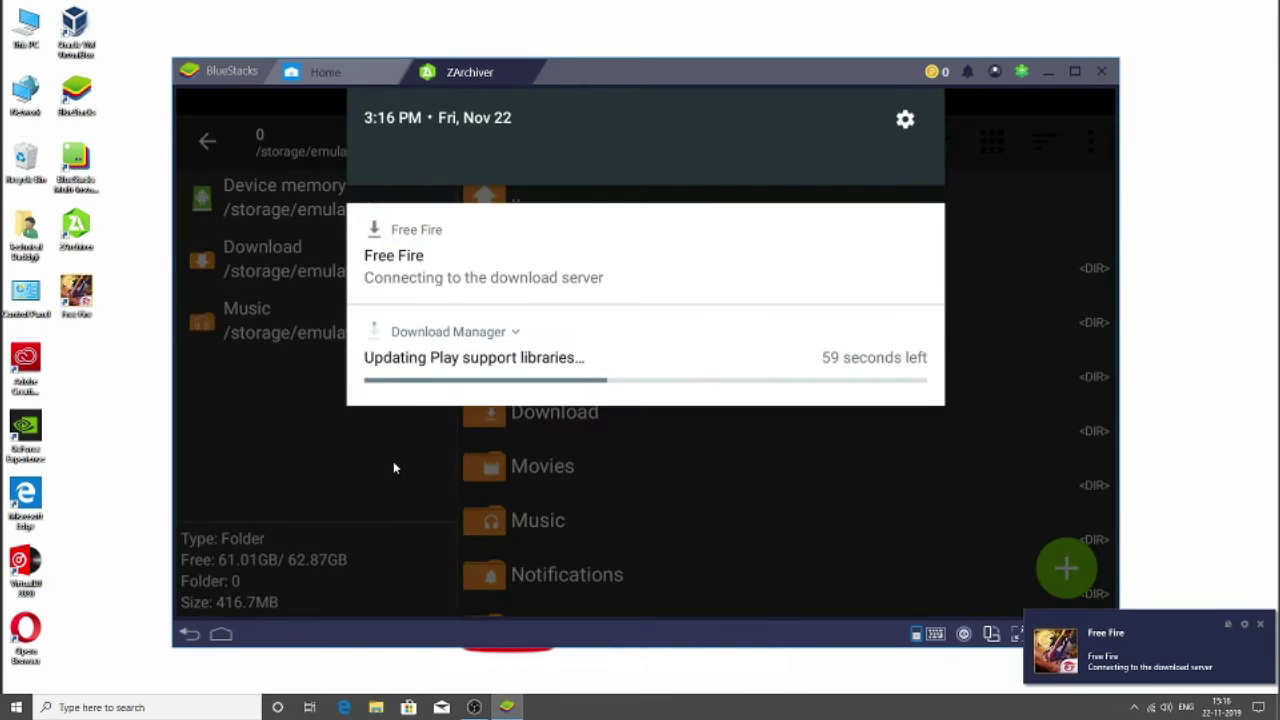
Try to dismiss the Free Fire download notification, and copy main.2019101300.com.dts.freefireth.obb from DCIM/SharedFolder in ZArchiver.
drag(463, 278, 751, 508)
drag(751, 304, 563, 501)
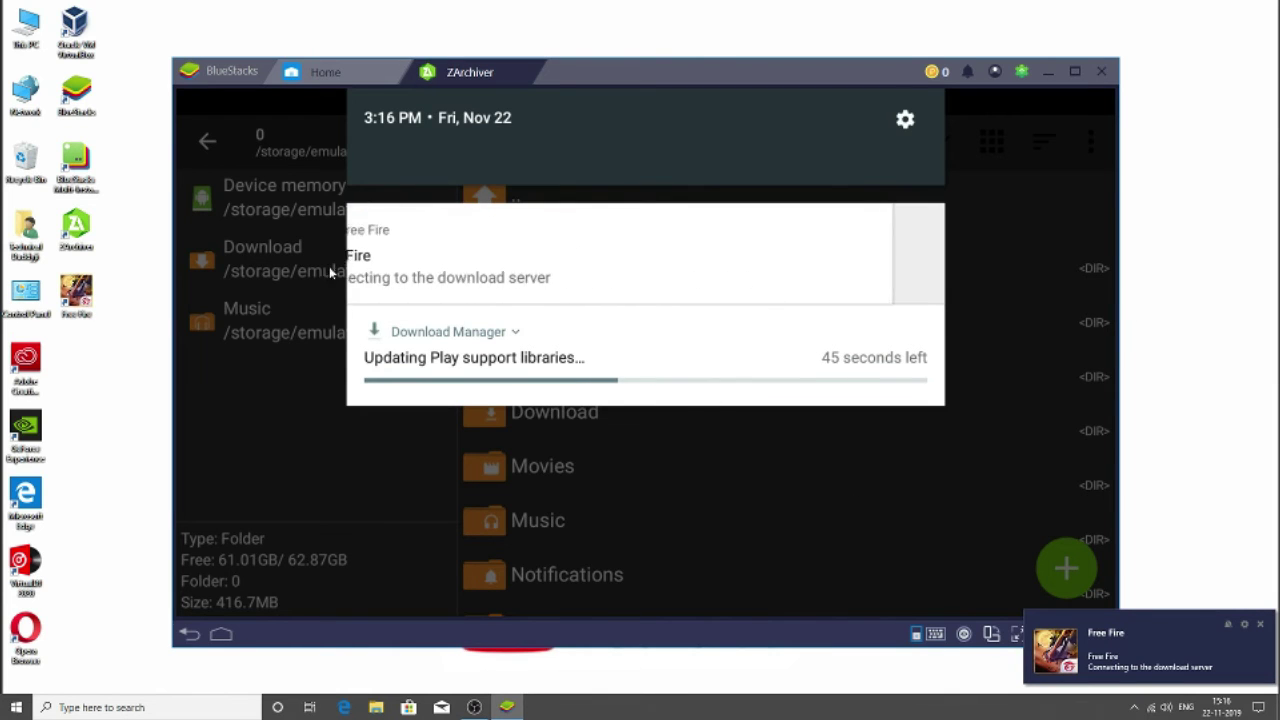
click(553, 369)
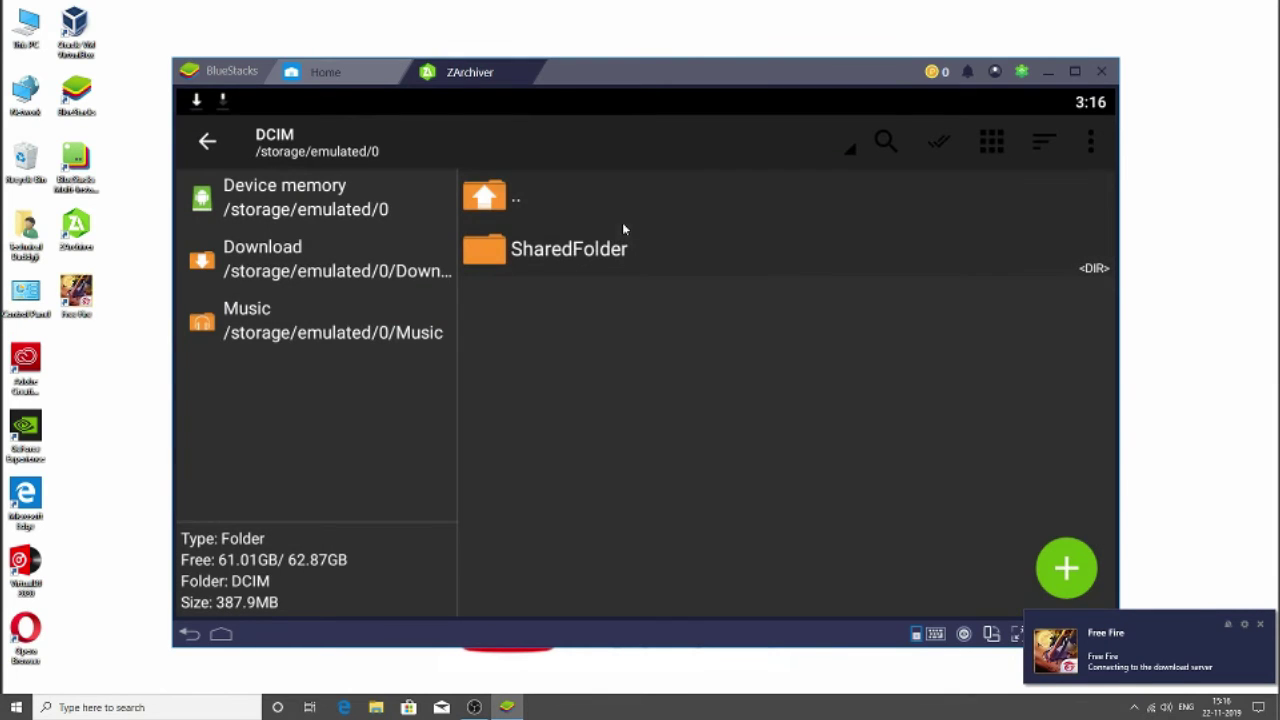
click(610, 271)
click(610, 262)
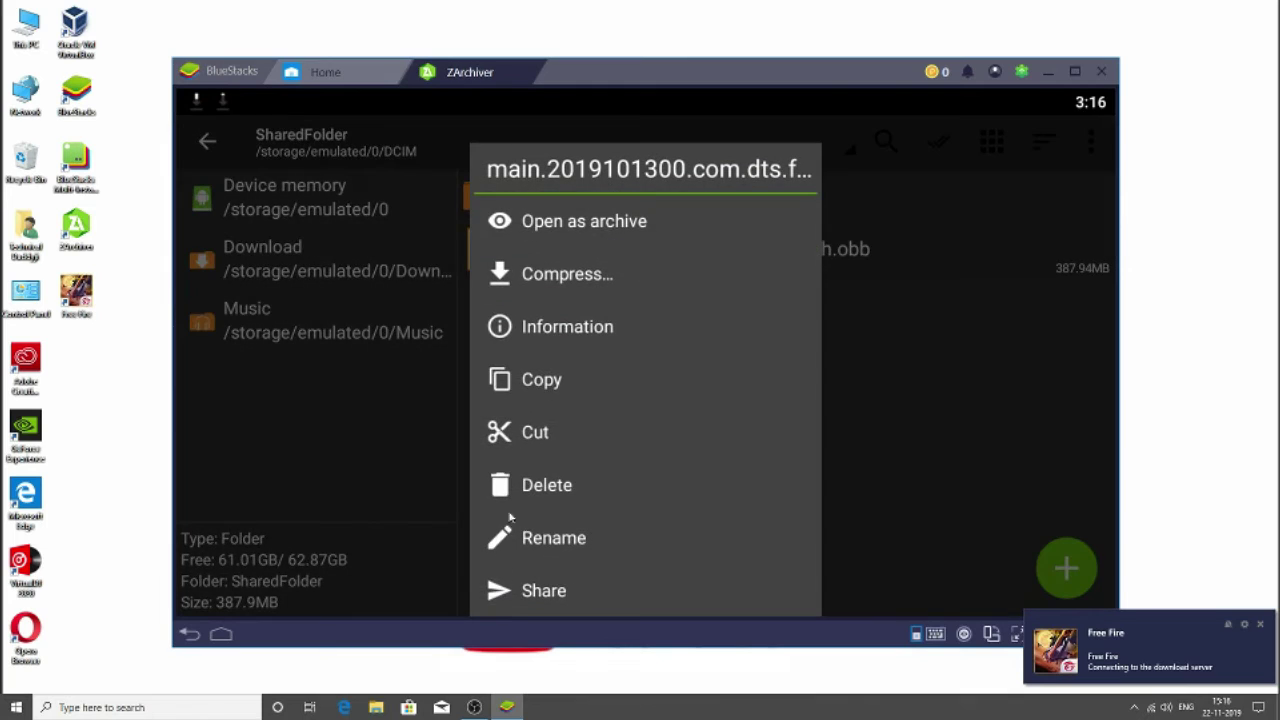
click(553, 397)
Paste the copied OBB file into the Android/obb/com.dts.freefireth folder of the device memory.
click(578, 199)
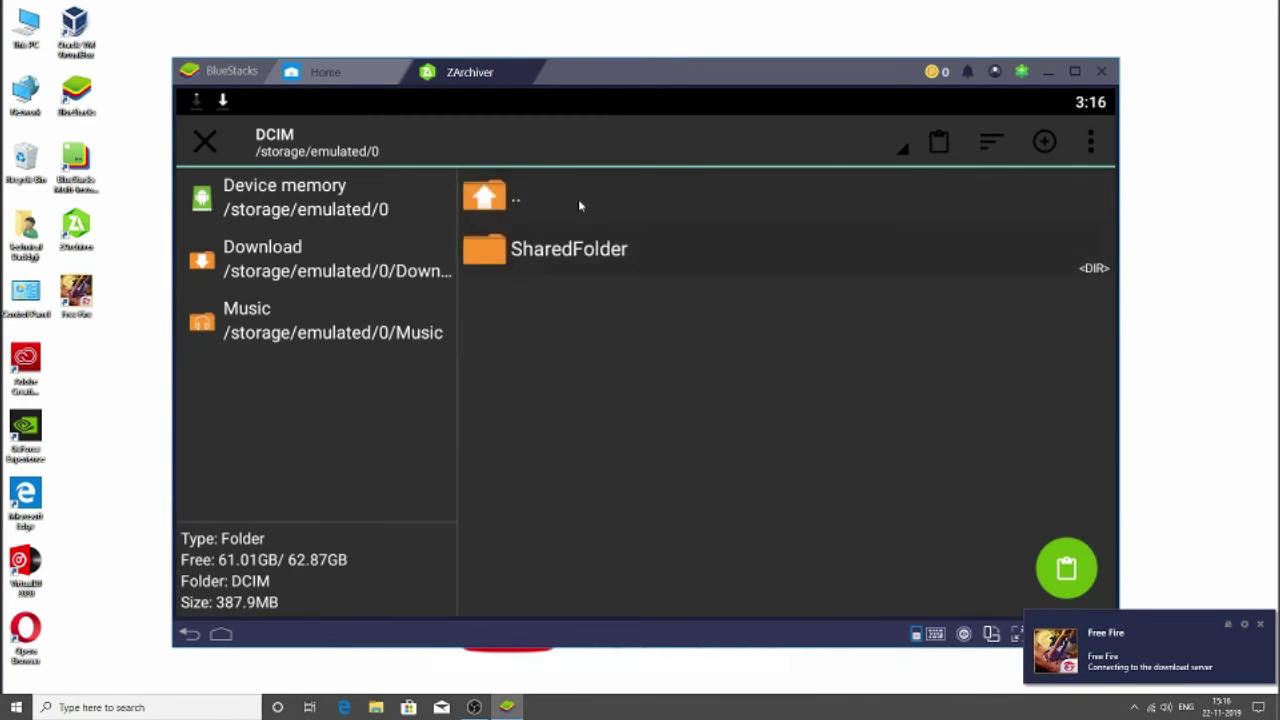
click(578, 199)
click(571, 303)
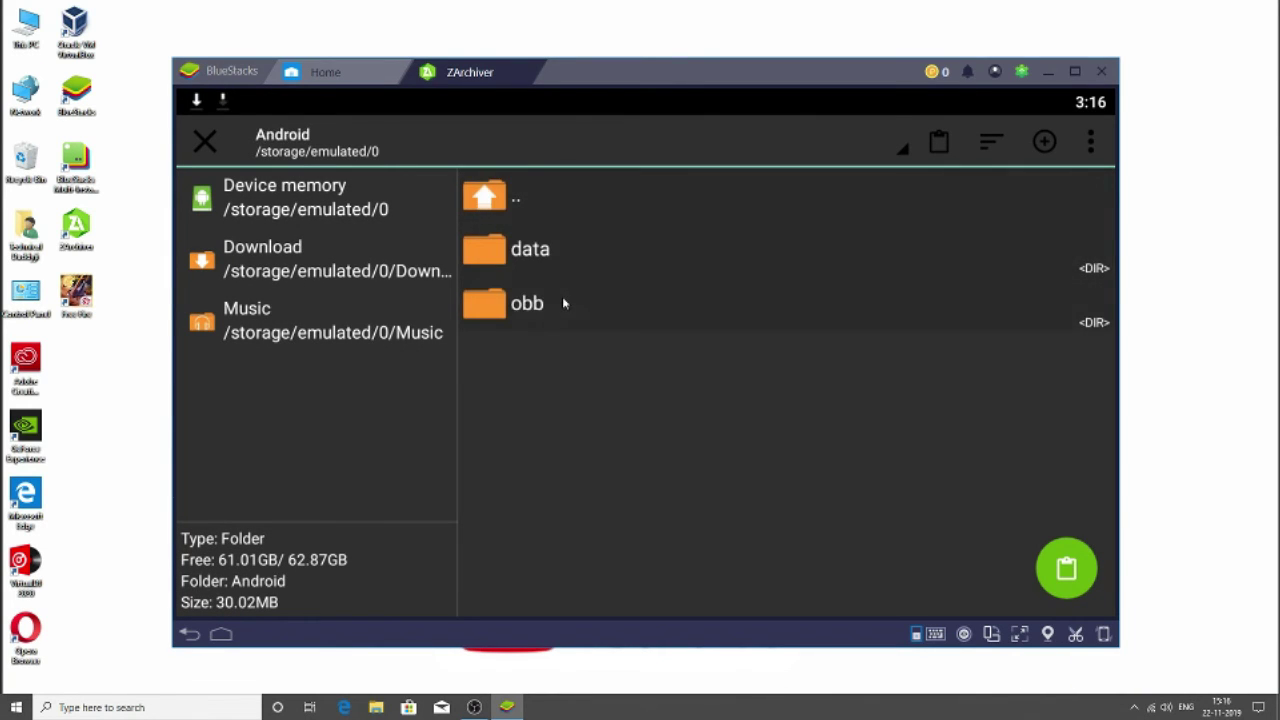
click(563, 300)
click(585, 250)
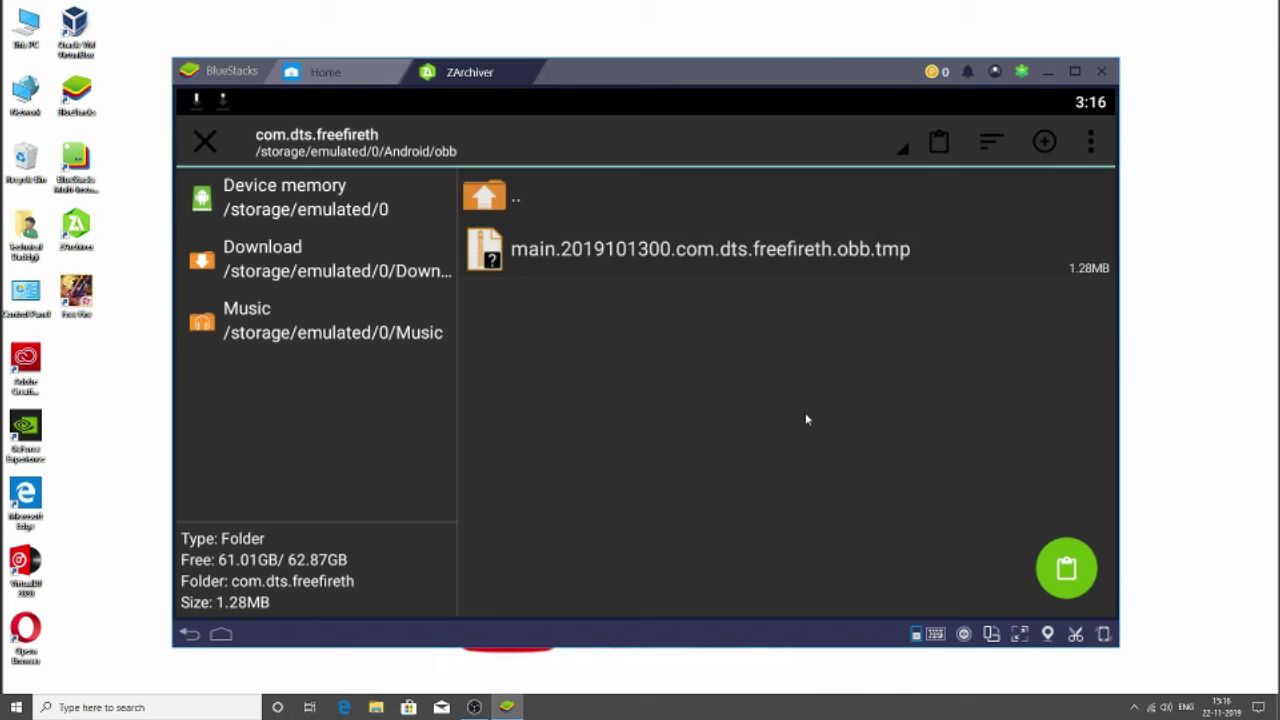
click(805, 257)
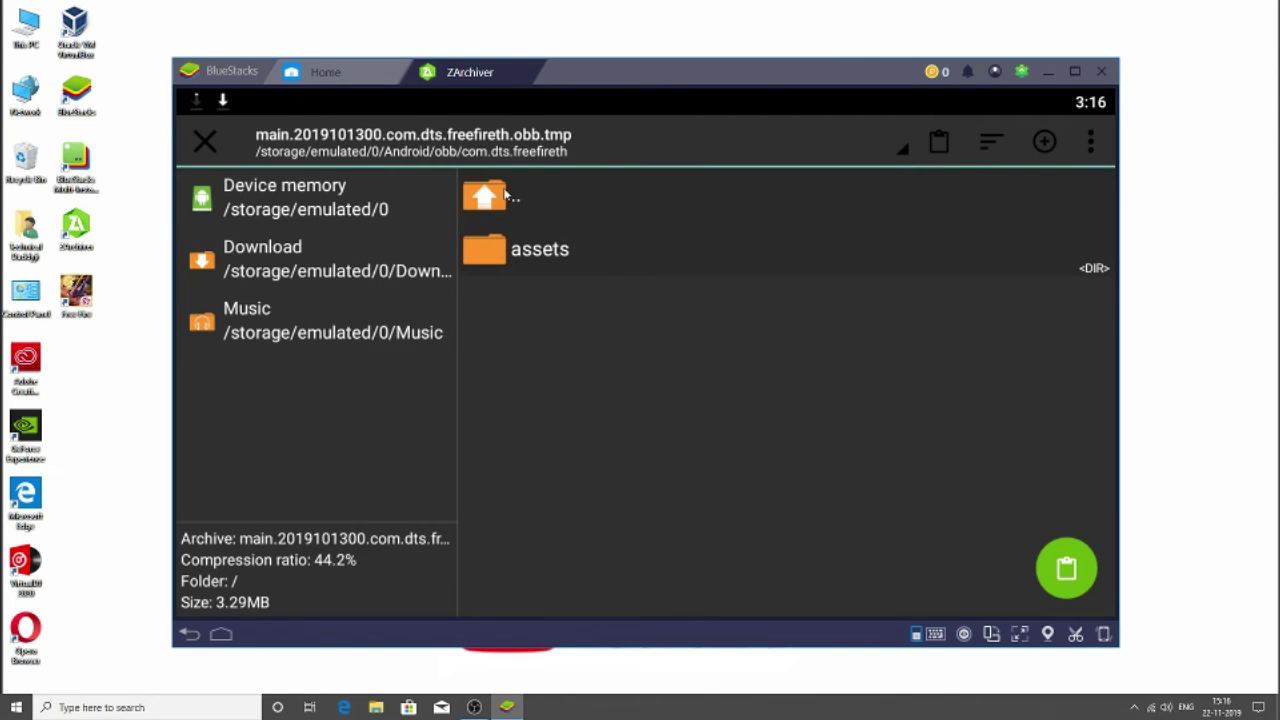
click(582, 194)
click(1066, 569)
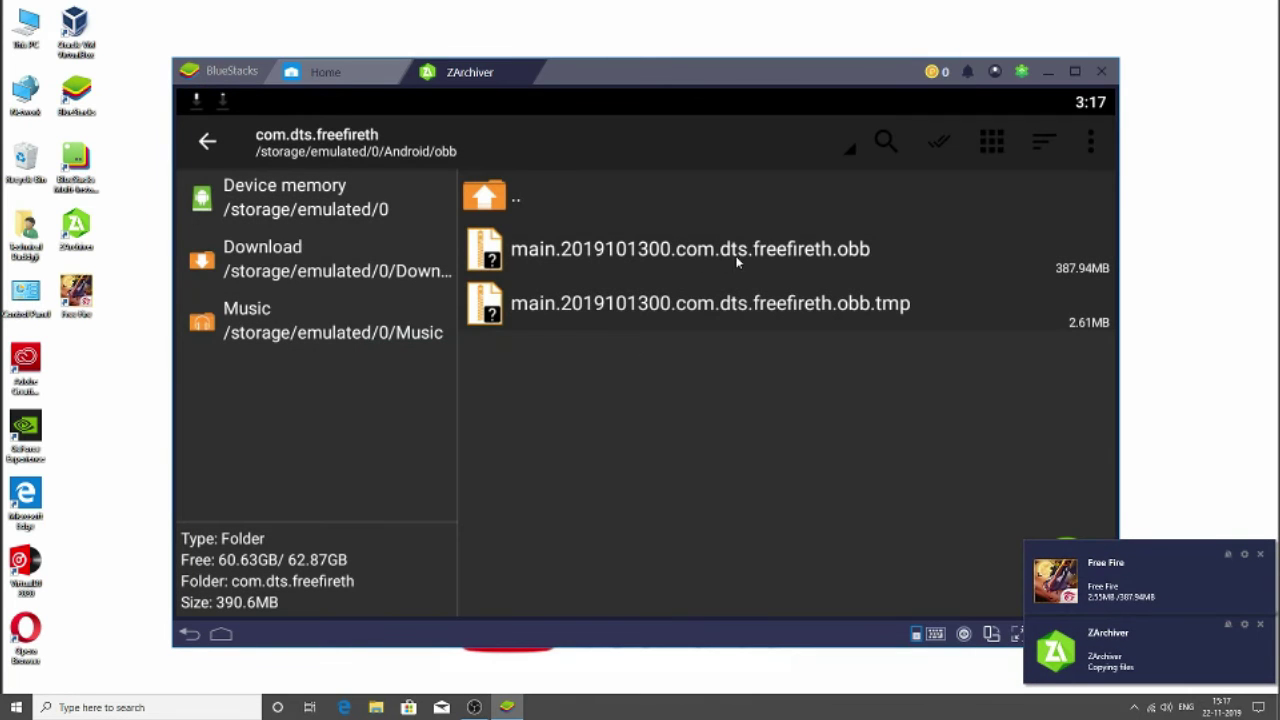
Delete main.2019101300.com.dts.freefireth.obb.tmp from the com.dts.freefireth folder.
click(686, 312)
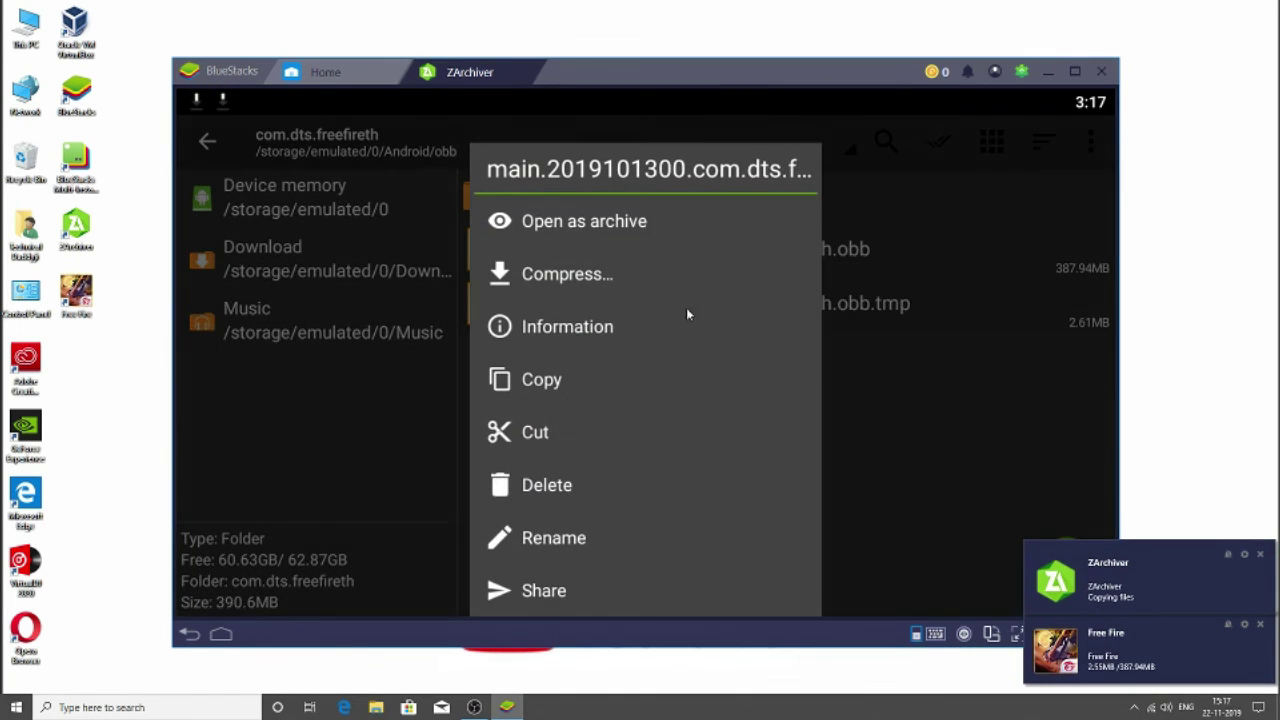
click(549, 486)
click(900, 420)
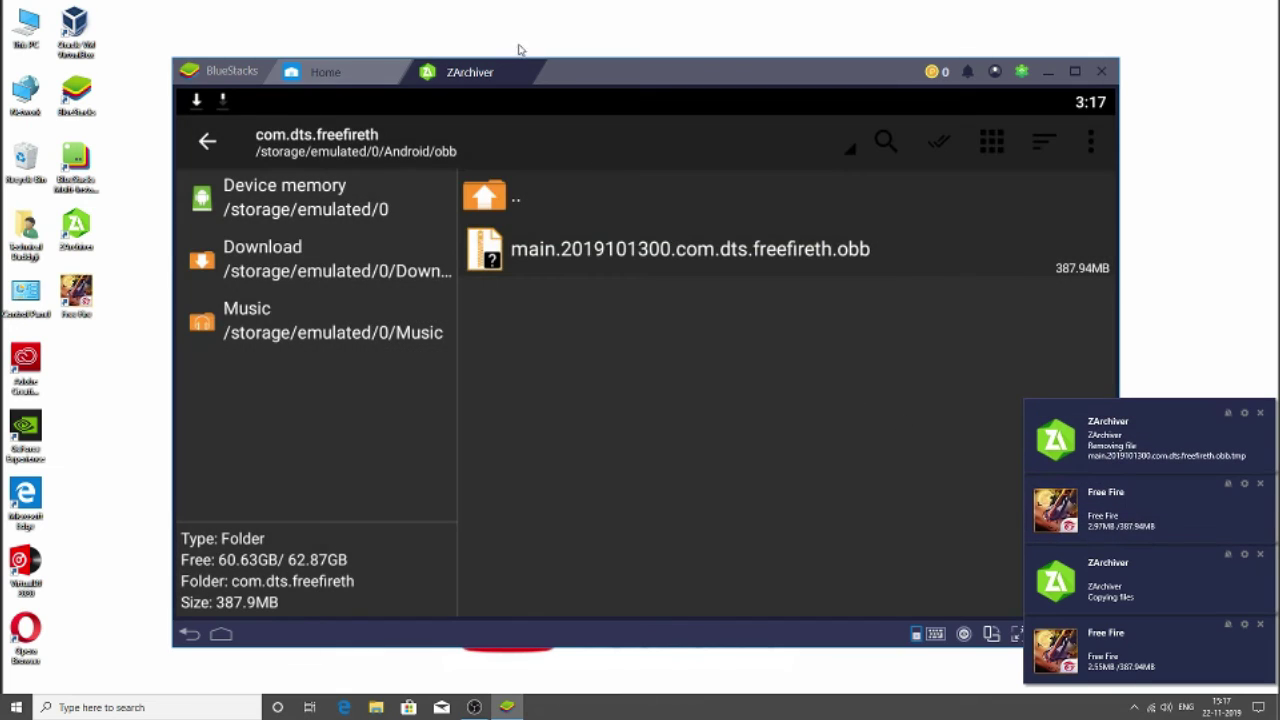
Close ZArchiver, relaunch Free Fire, and dismiss its game controls guide.
click(537, 68)
click(374, 173)
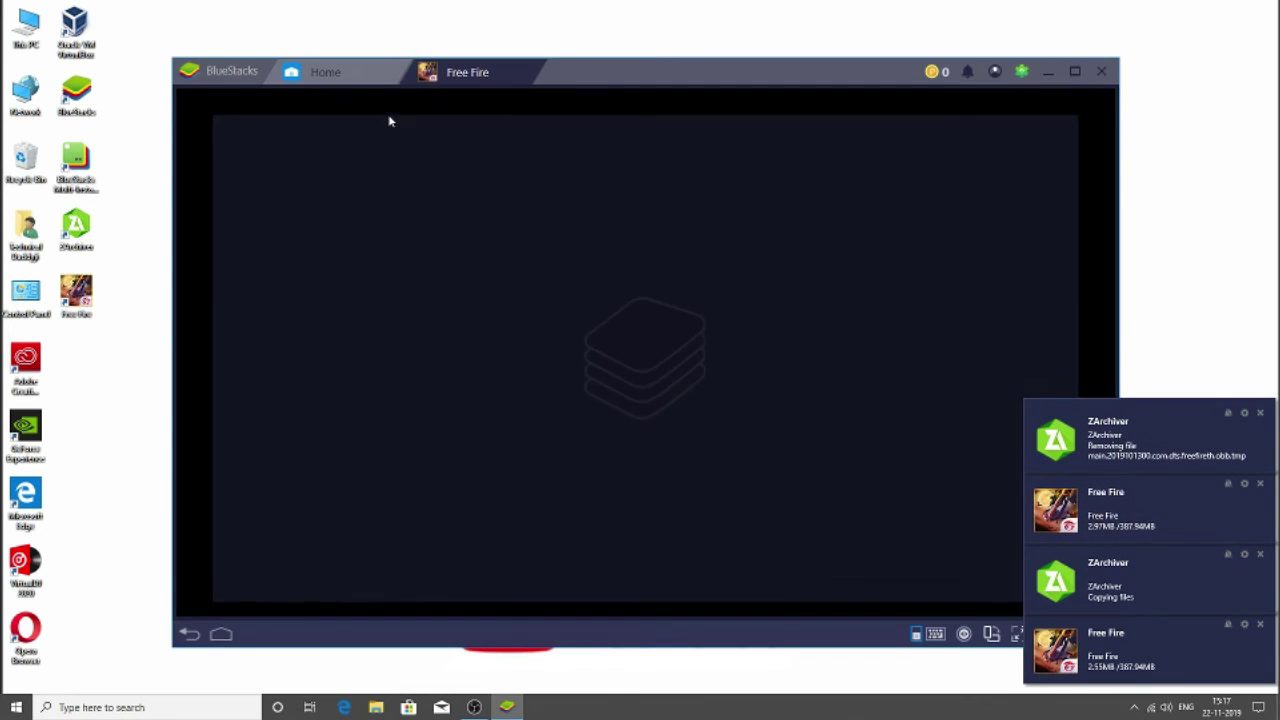
click(843, 136)
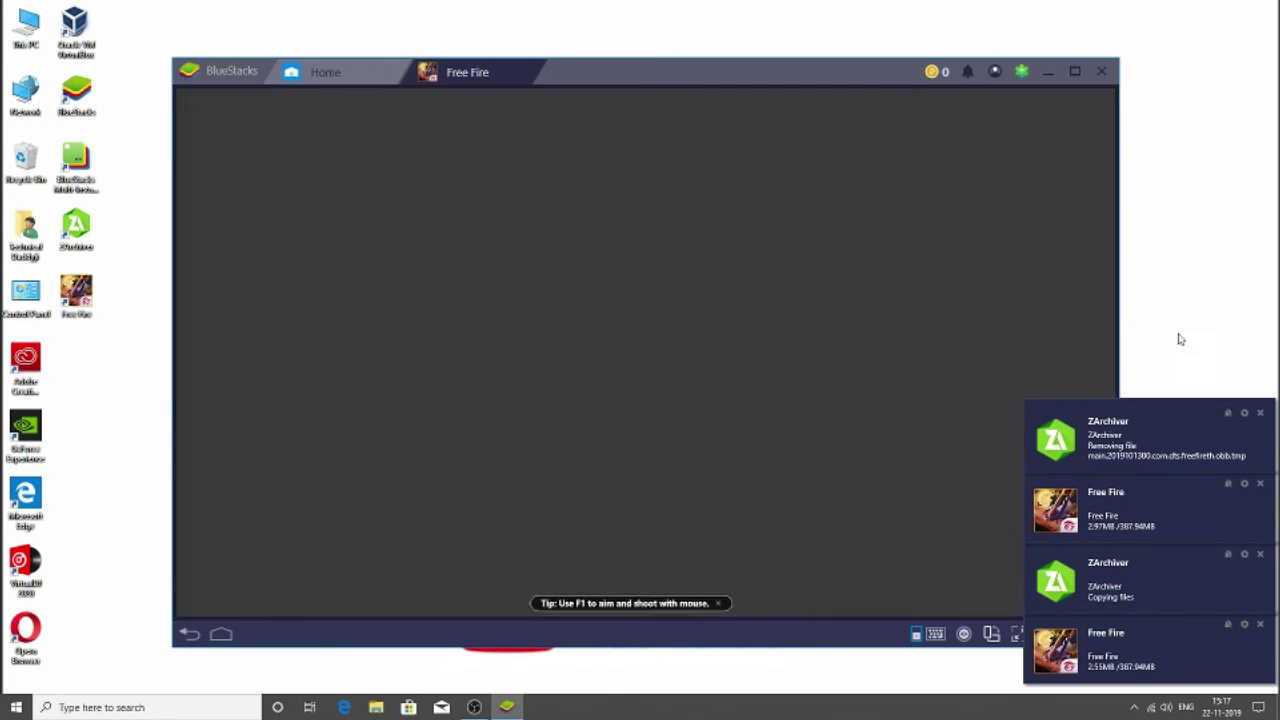